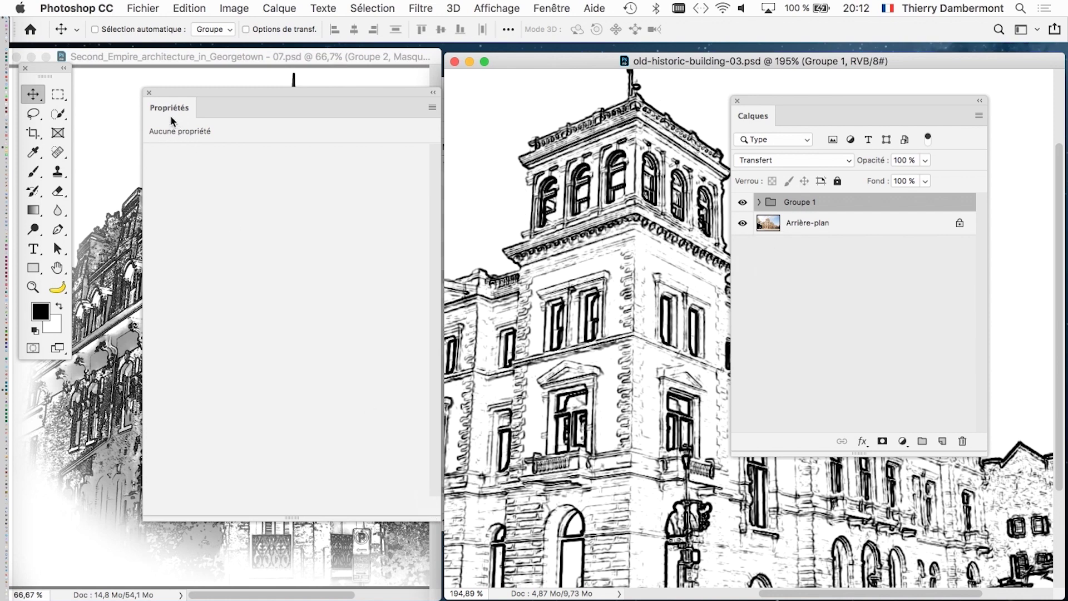
Step: Close the Properties panel and position the Calques panel over the left building document
click(149, 92)
drag(786, 101, 346, 99)
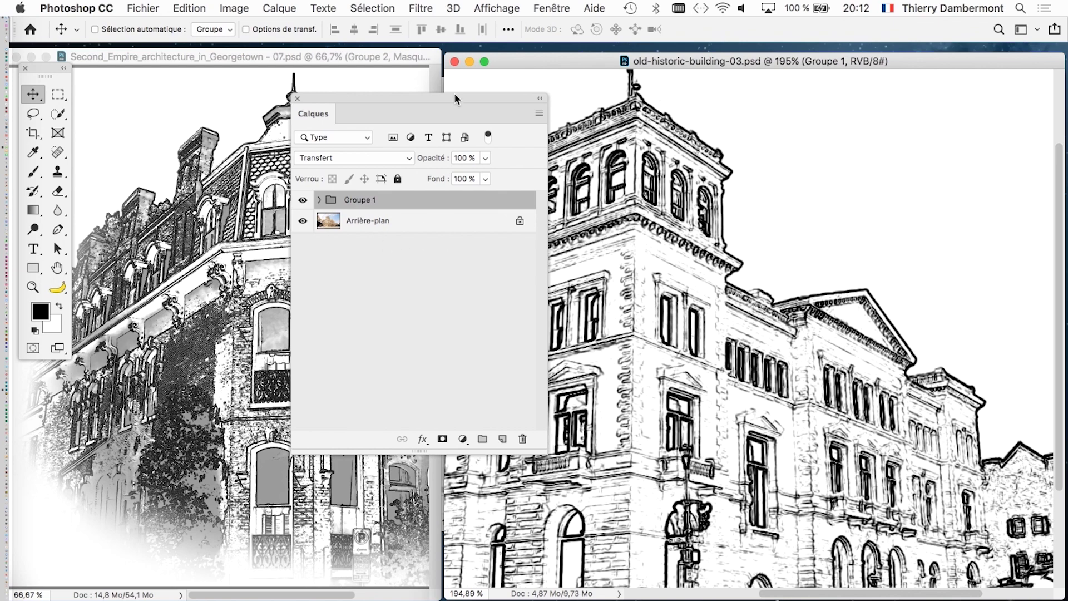
drag(455, 97, 414, 133)
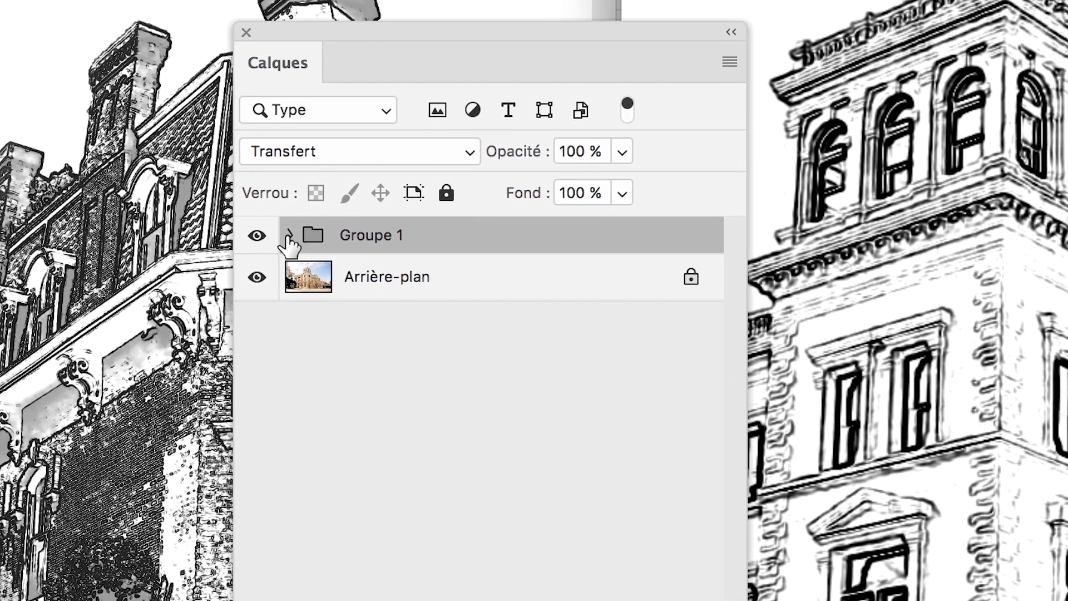
Step: Expand Groupe 1 and inspect the Courbes 1 curve settings before closing them
click(255, 174)
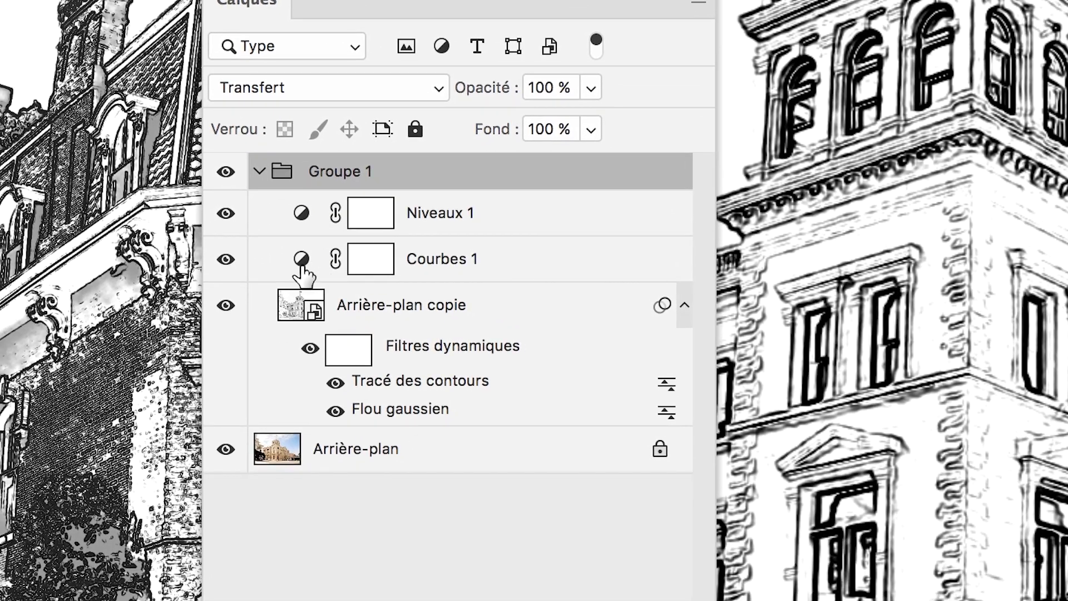
click(304, 270)
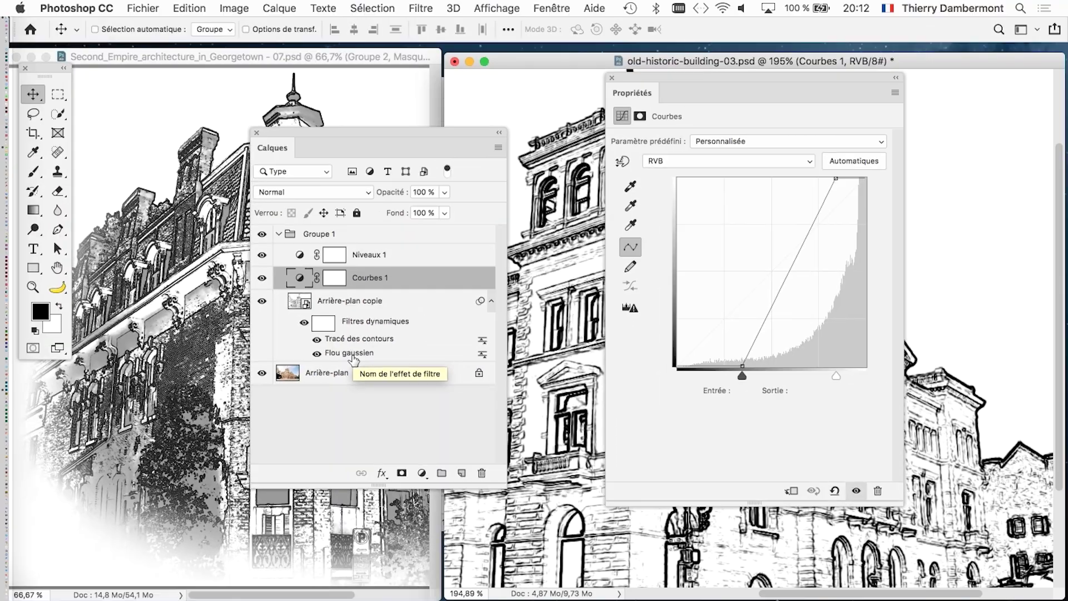
click(612, 78)
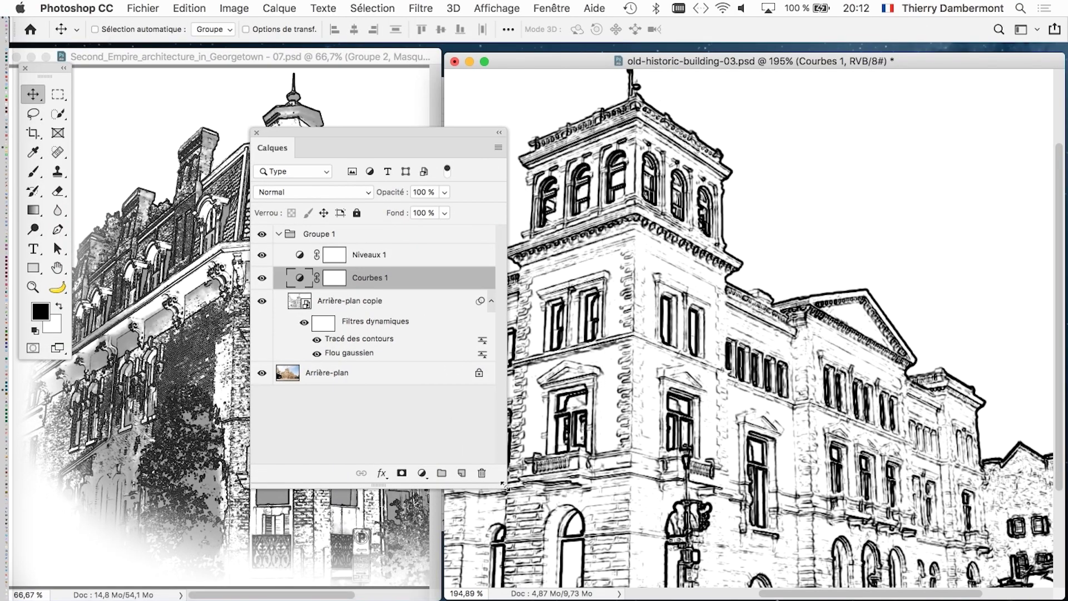
drag(439, 134, 483, 100)
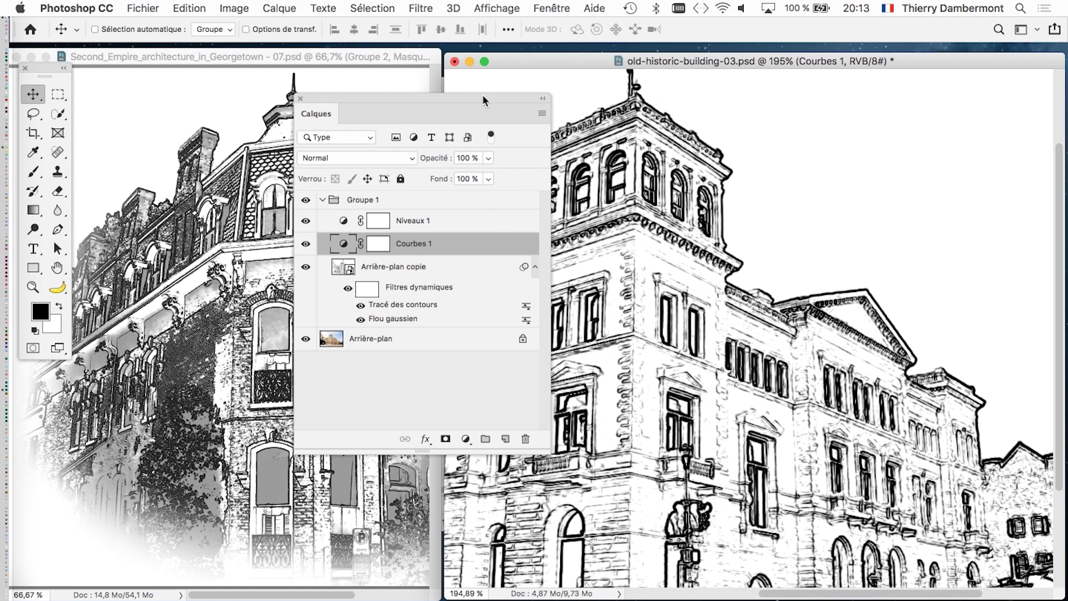
drag(499, 101, 473, 110)
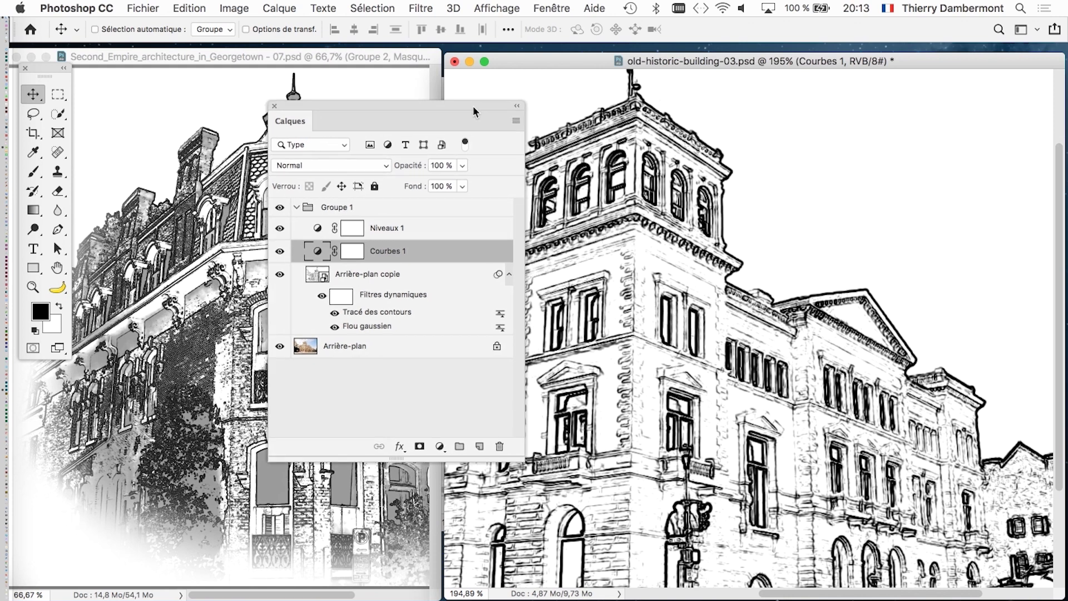
drag(473, 110, 451, 111)
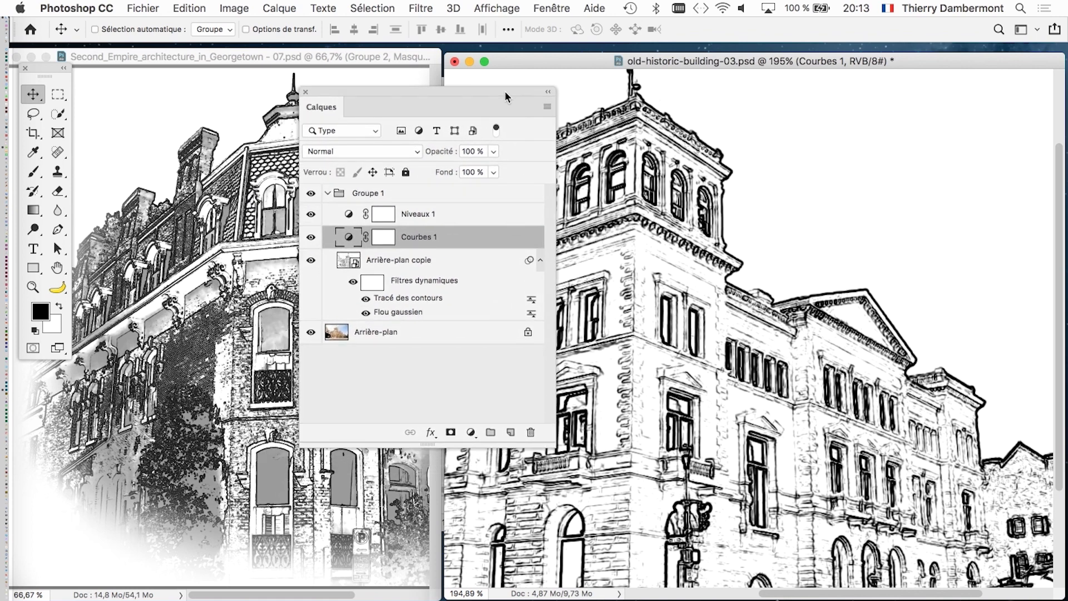
drag(451, 111, 479, 91)
Step: Collapse Groupe 1 and duplicate the Arrière-plan layer as Arrière-plan copie 2
click(301, 188)
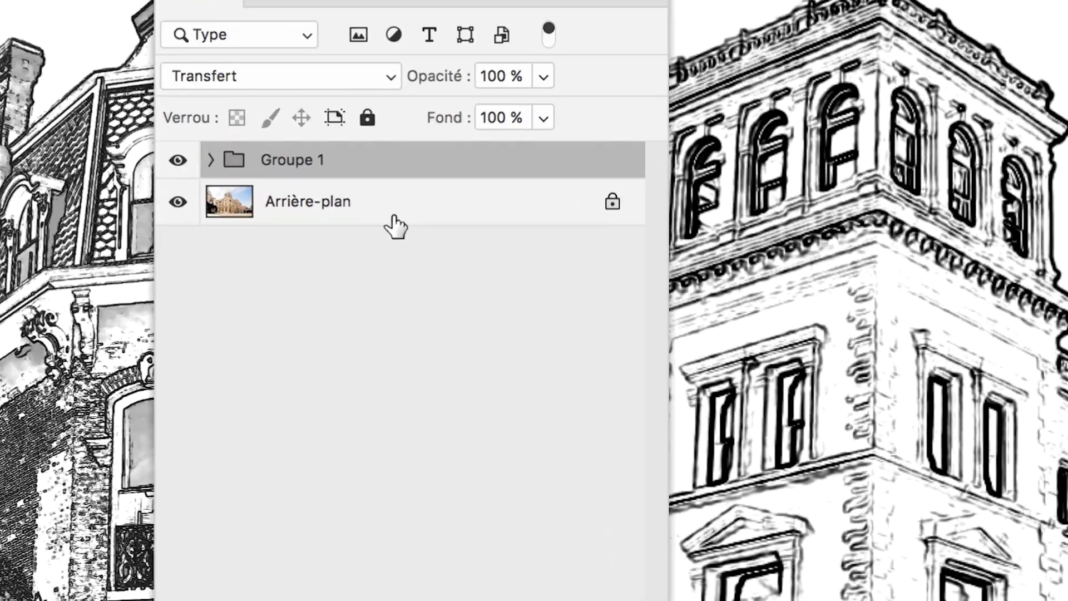
click(394, 219)
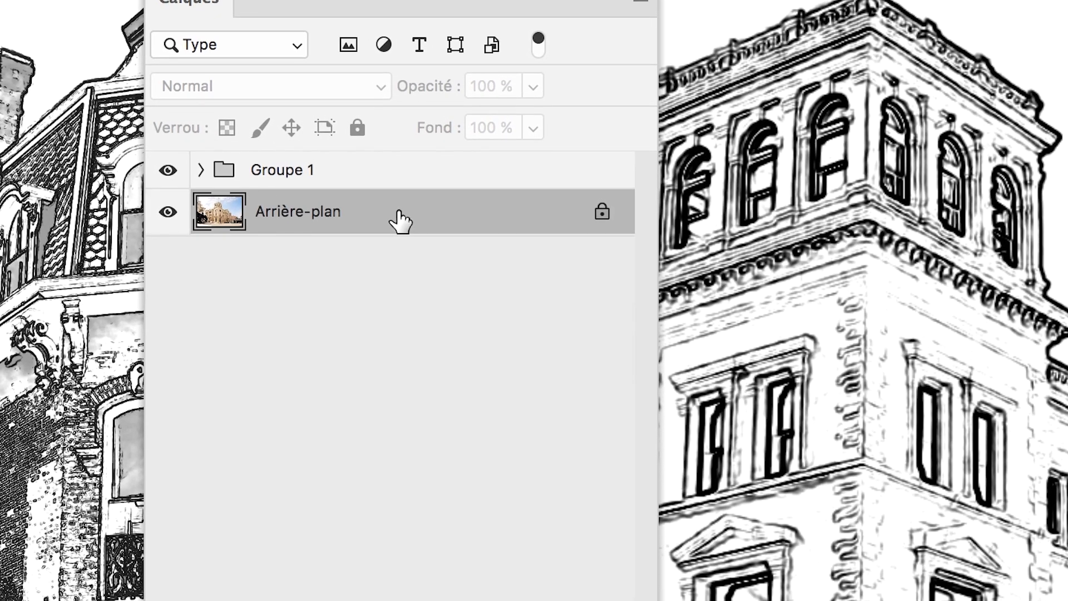
drag(400, 221, 455, 358)
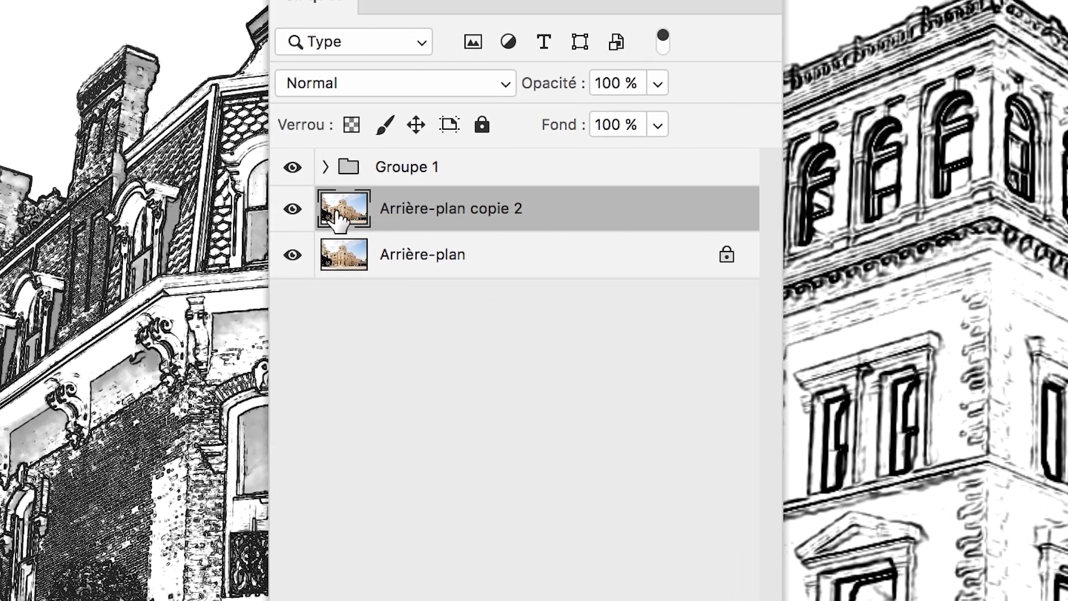
Step: Move Arrière-plan copie 2 above Groupe 1 so the colour photo shows
drag(339, 217, 369, 156)
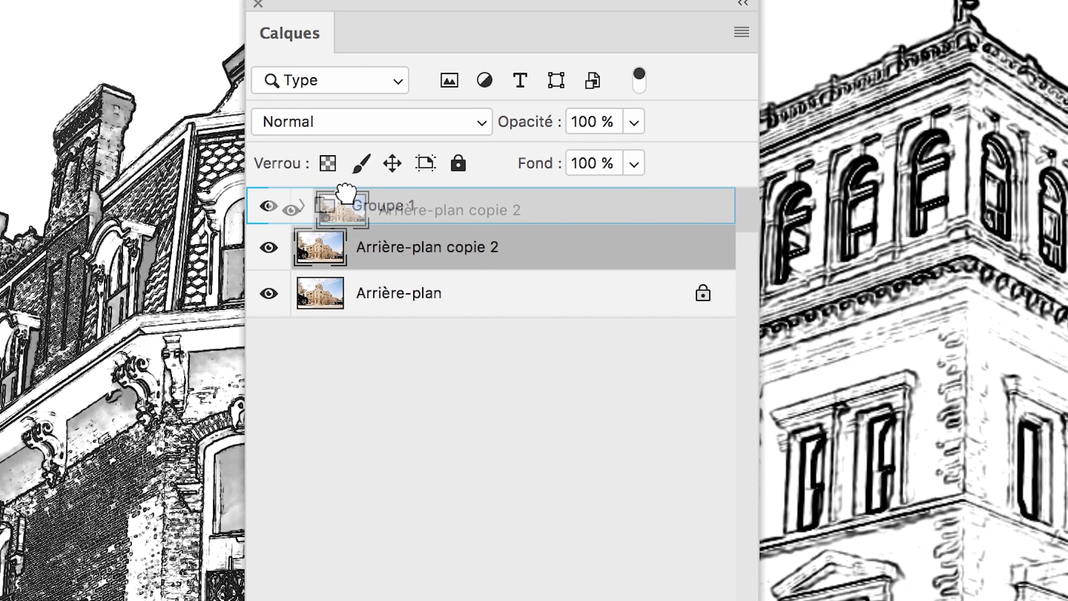
drag(345, 193, 346, 196)
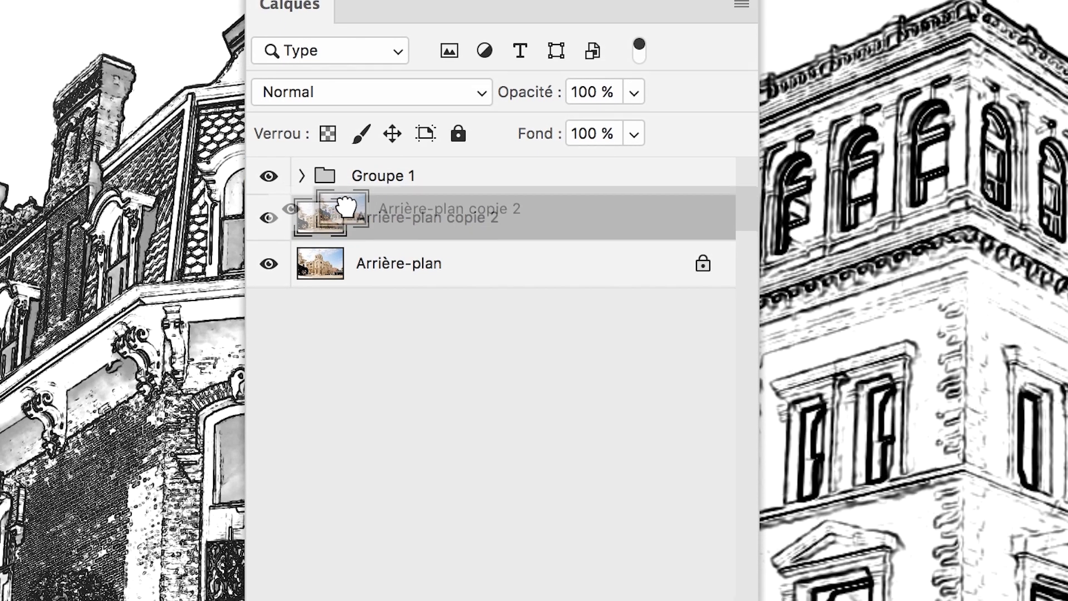
drag(345, 196, 358, 190)
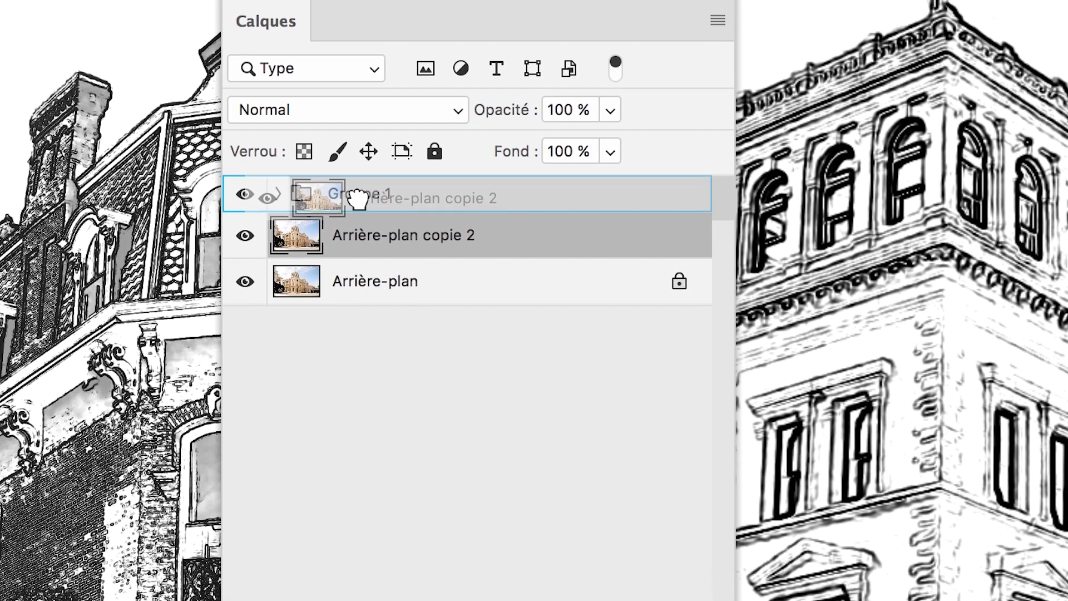
drag(358, 190, 359, 191)
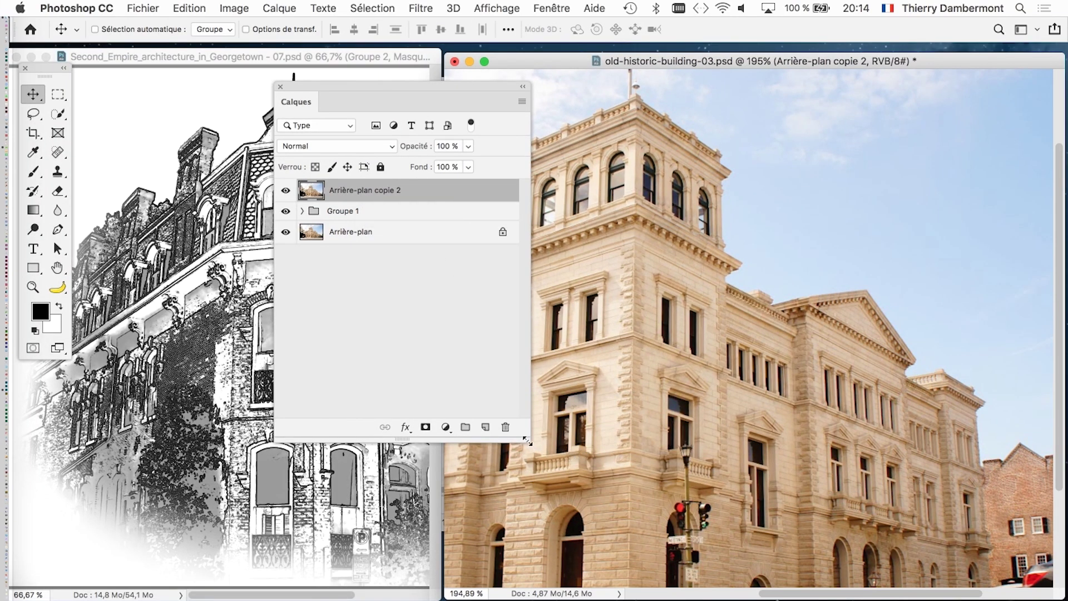
Step: Shrink the layers panel and bring the Second_Empire document to the front
mouse_move(526, 441)
mouse_down()
mouse_move(474, 305)
mouse_move(489, 421)
mouse_up()
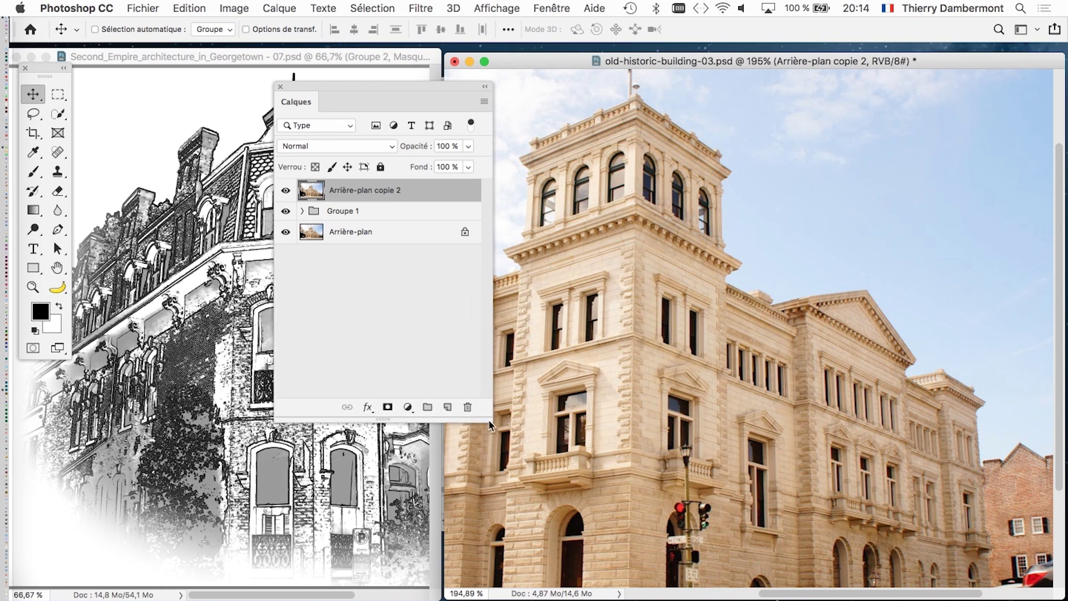
click(336, 58)
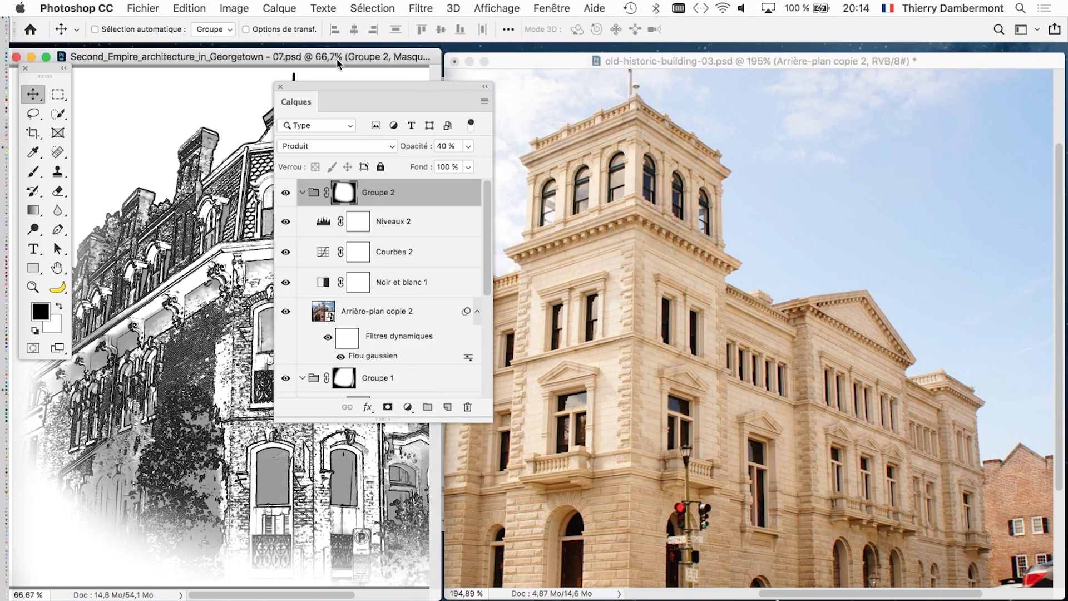
drag(324, 285, 324, 285)
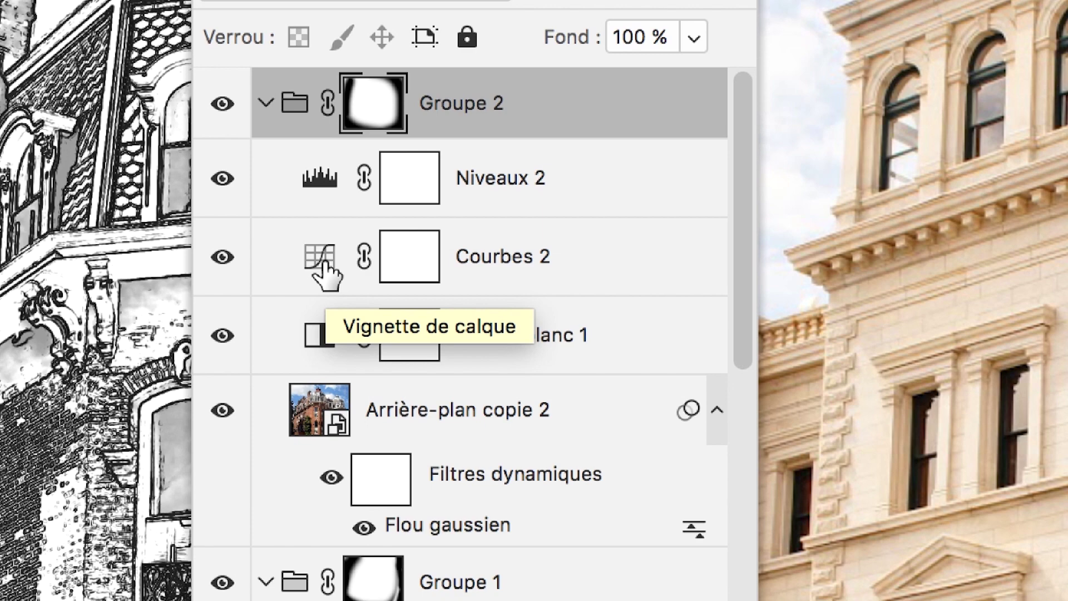
Step: Inspect Courbes 2, Niveaux 2 and the smart-object copy, then return to the building photo
click(326, 266)
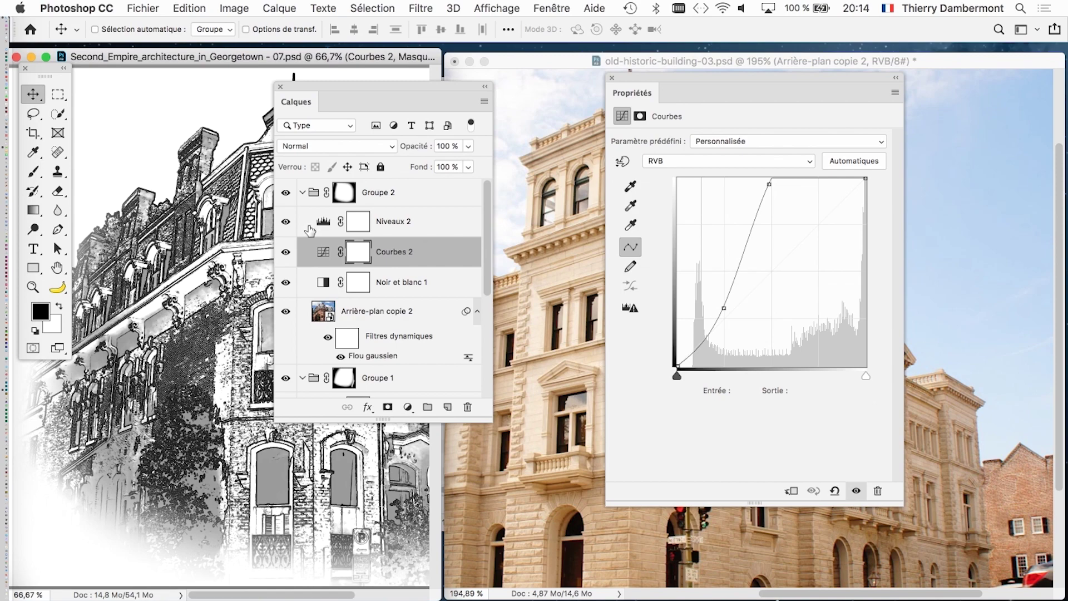
click(315, 227)
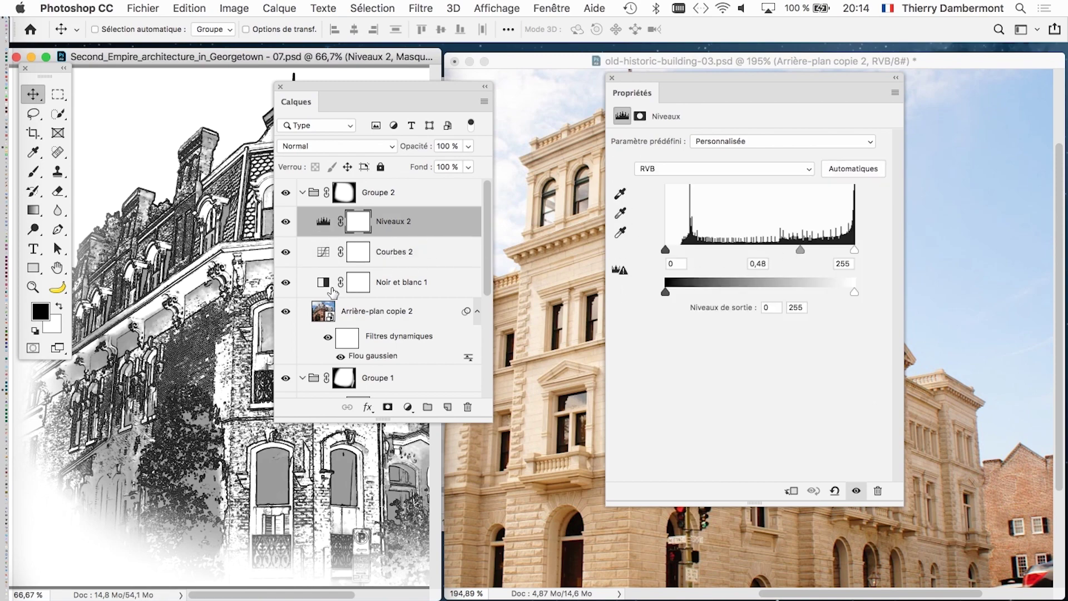
click(322, 316)
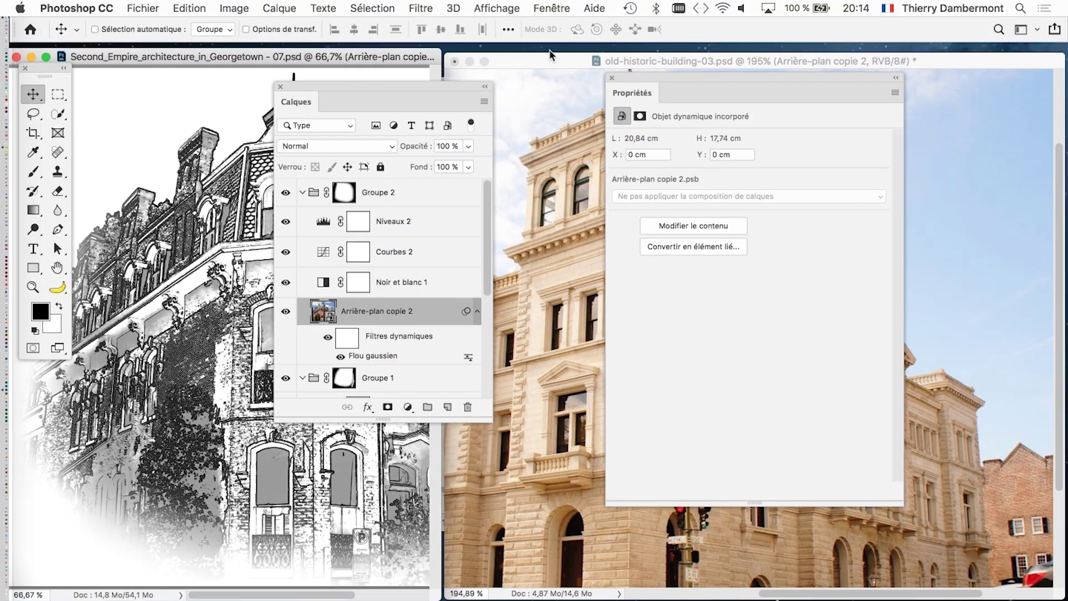
click(548, 61)
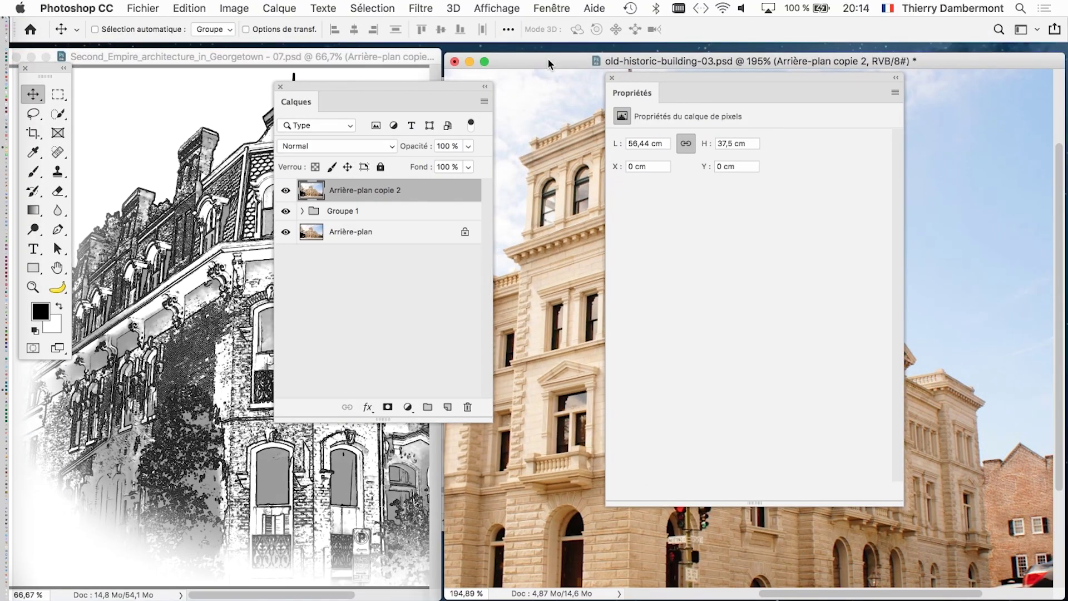
click(612, 78)
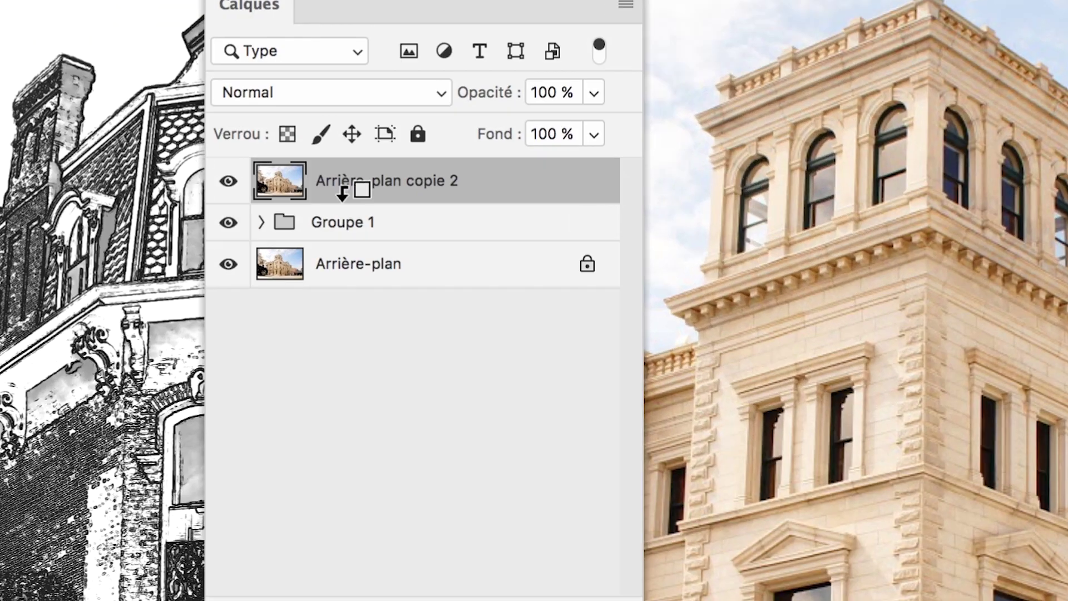
Step: Convert Arrière-plan copie 2 to a smart object and apply Flou gaussien at 0,1 pixel radius
right_click(385, 190)
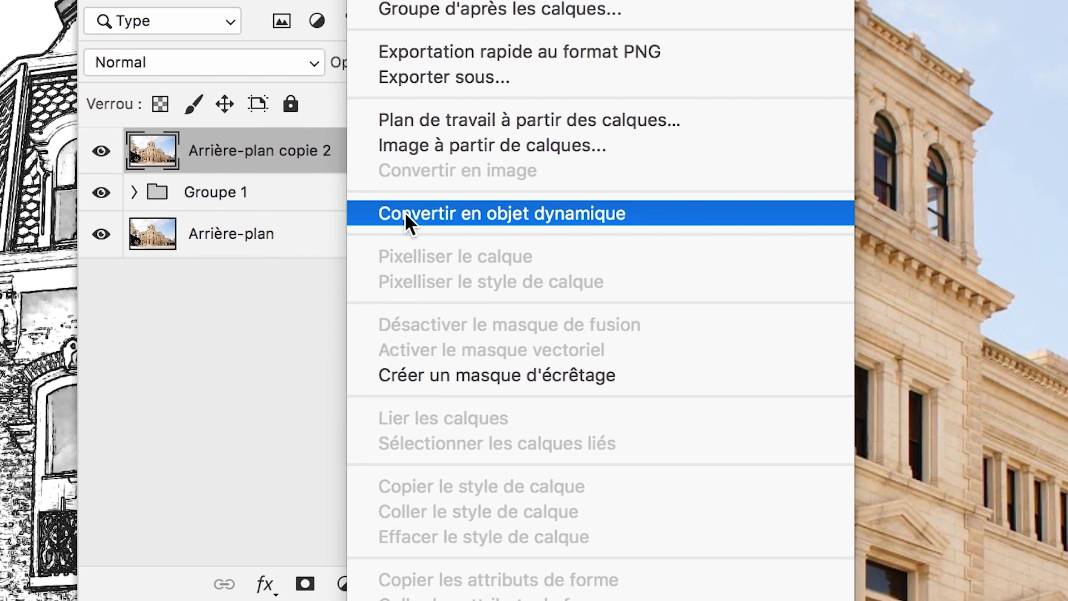
click(406, 222)
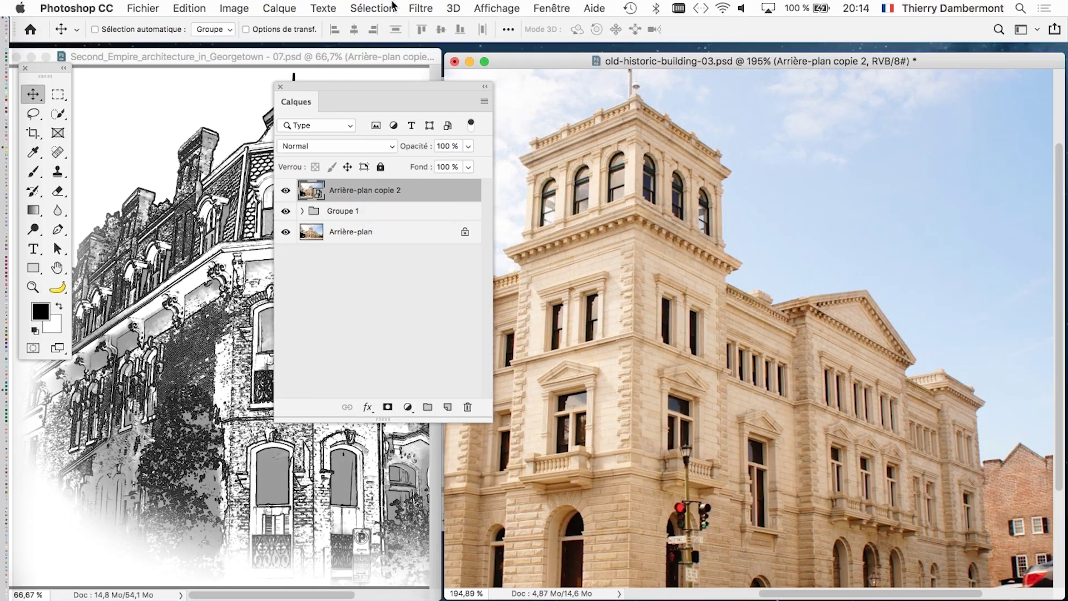
click(421, 8)
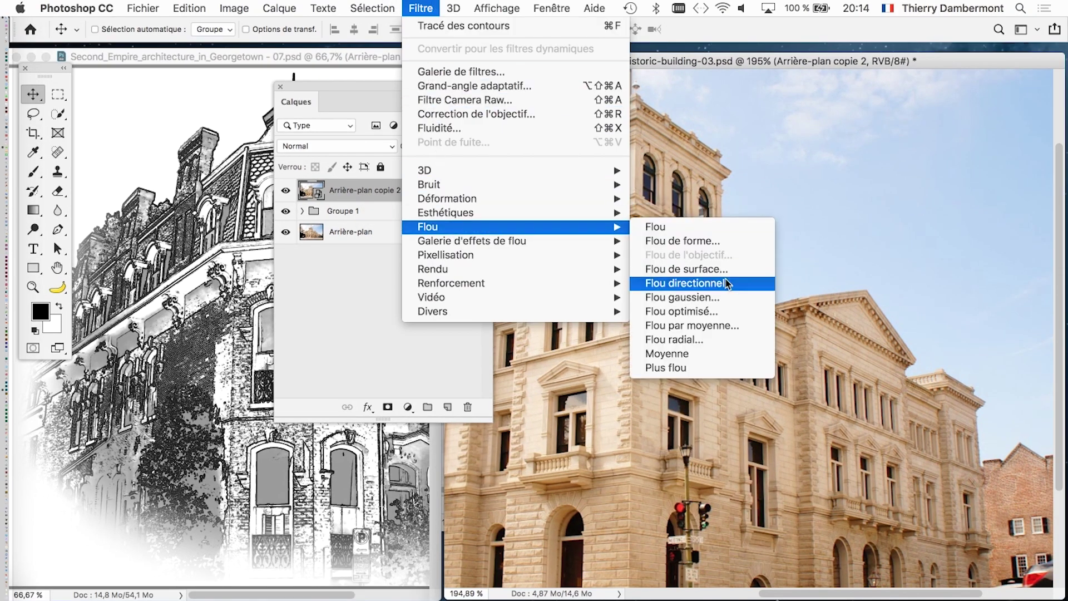
mouse_move(107, 149)
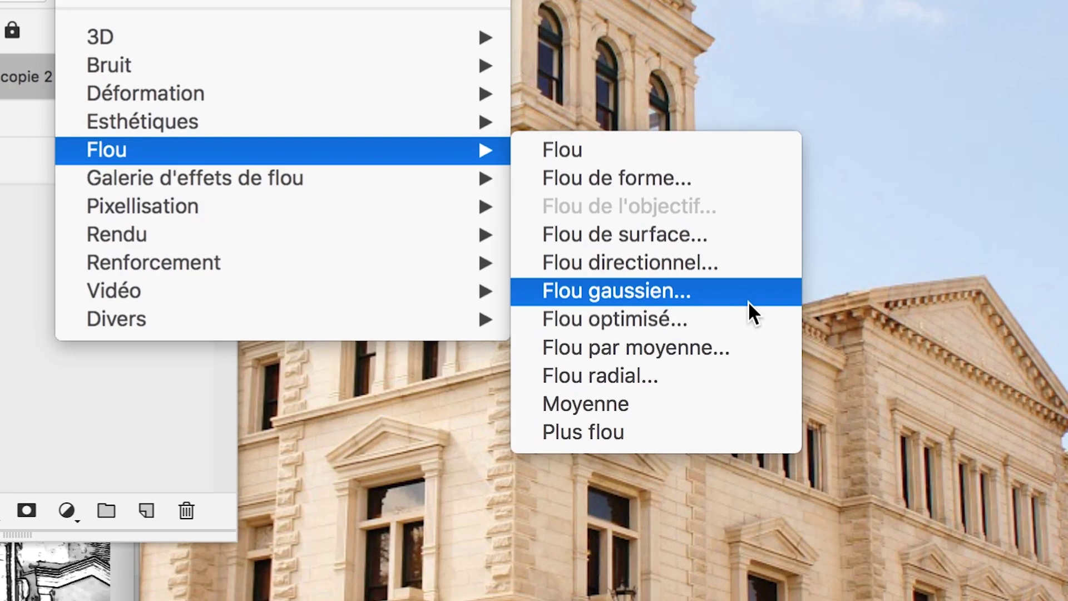
click(749, 302)
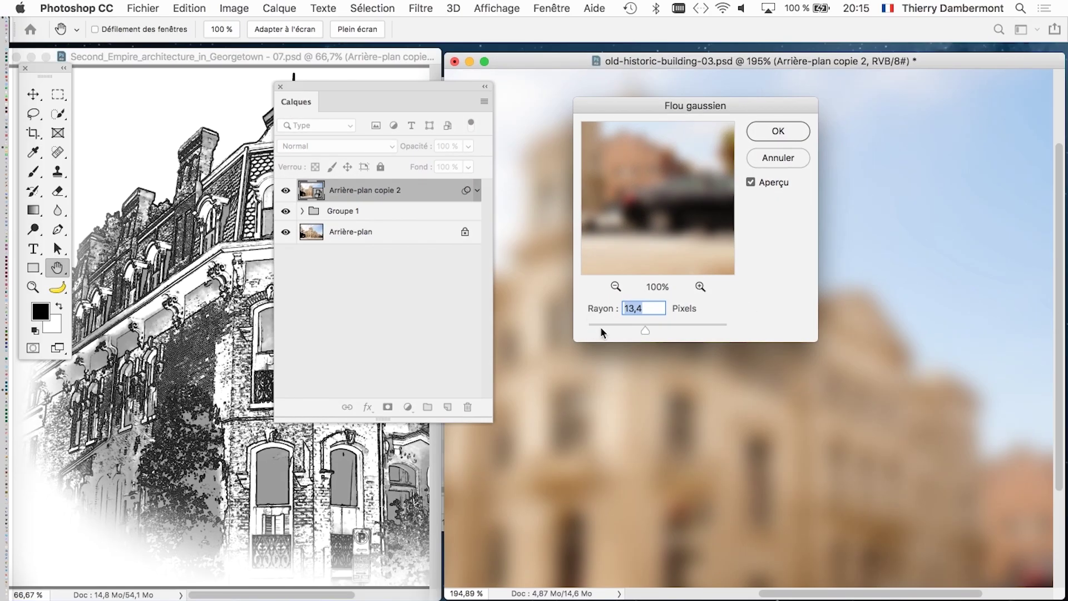
drag(600, 326, 578, 334)
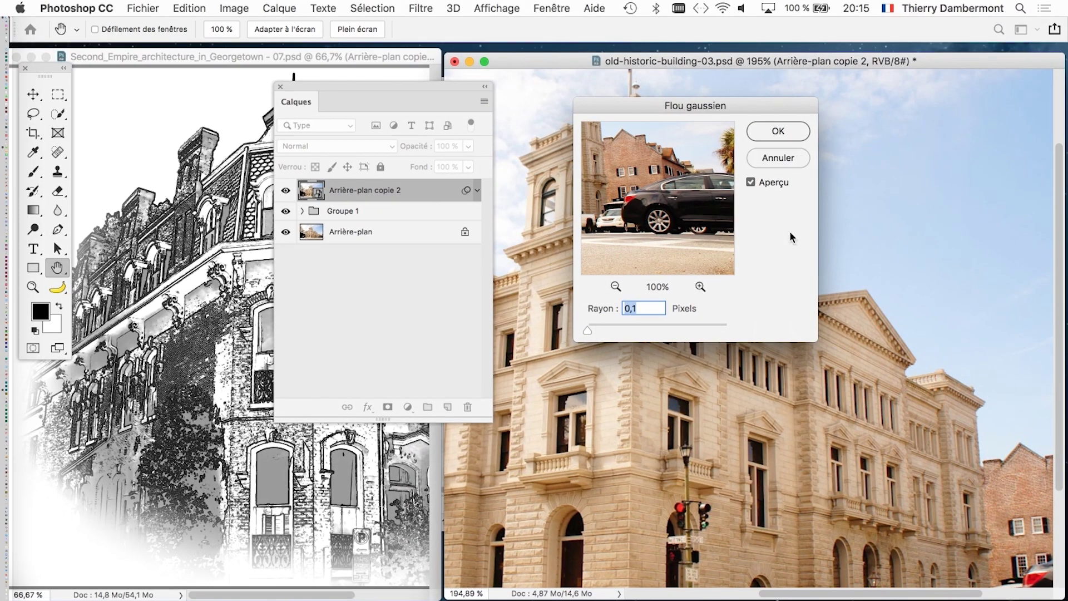
click(784, 133)
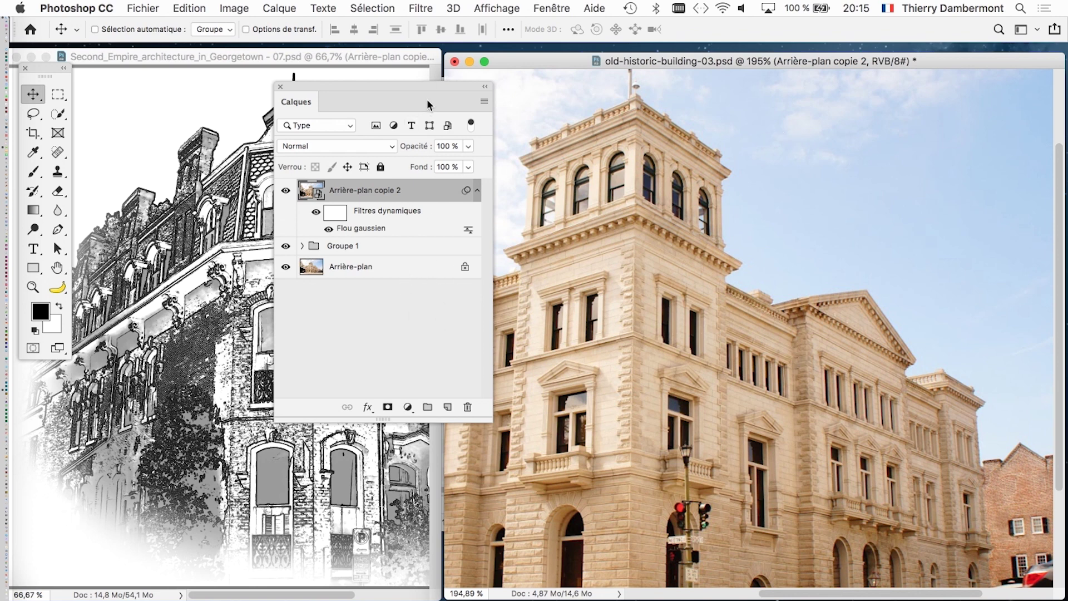
Step: Add a Noir et blanc 1 adjustment layer, then switch to the Georgetown sketch document
drag(431, 85, 453, 108)
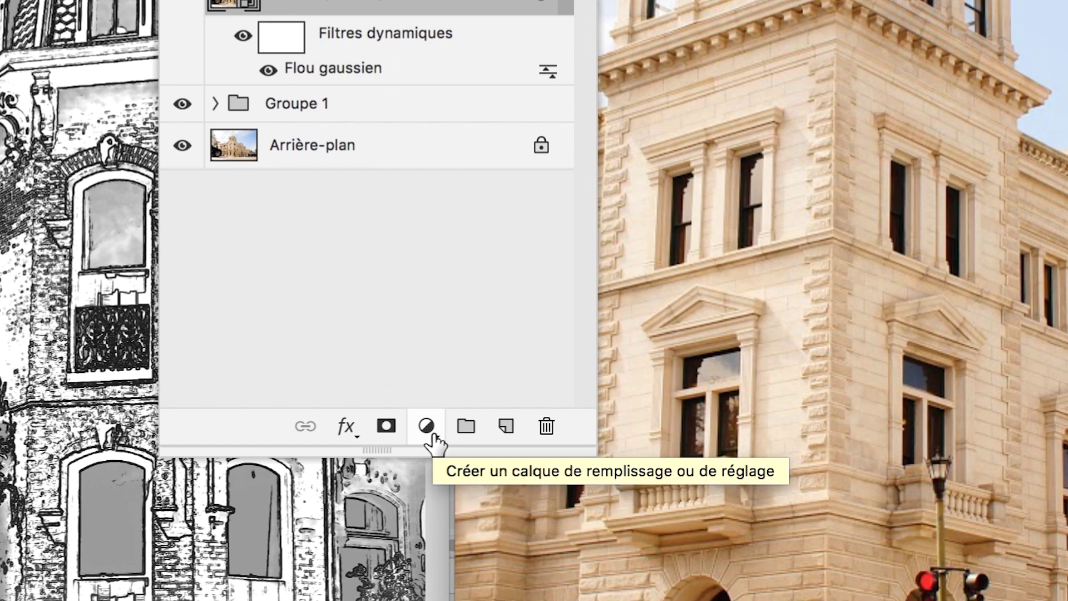
click(430, 432)
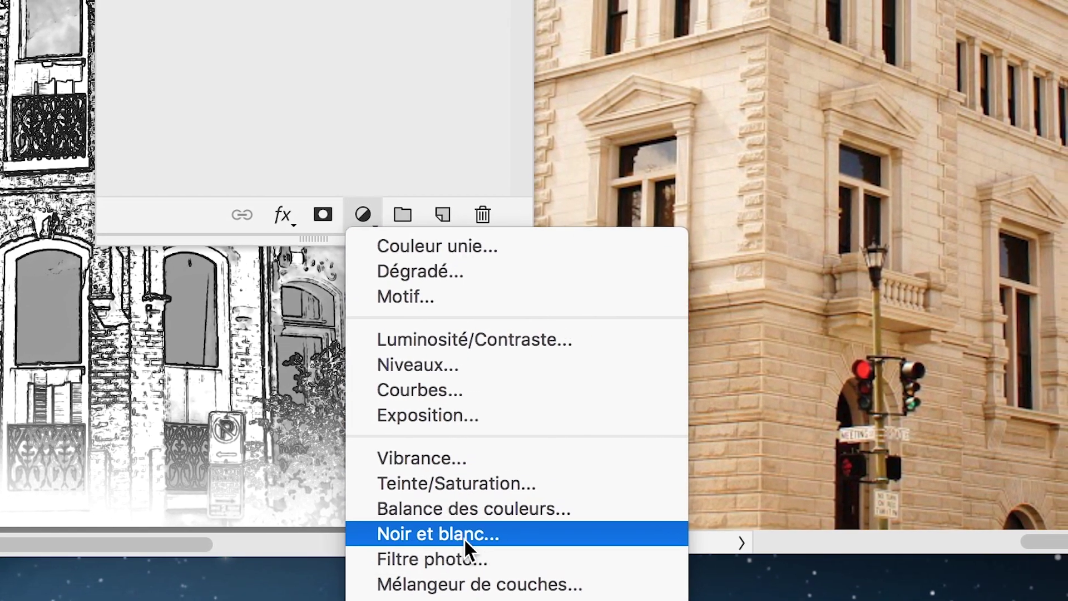
click(464, 539)
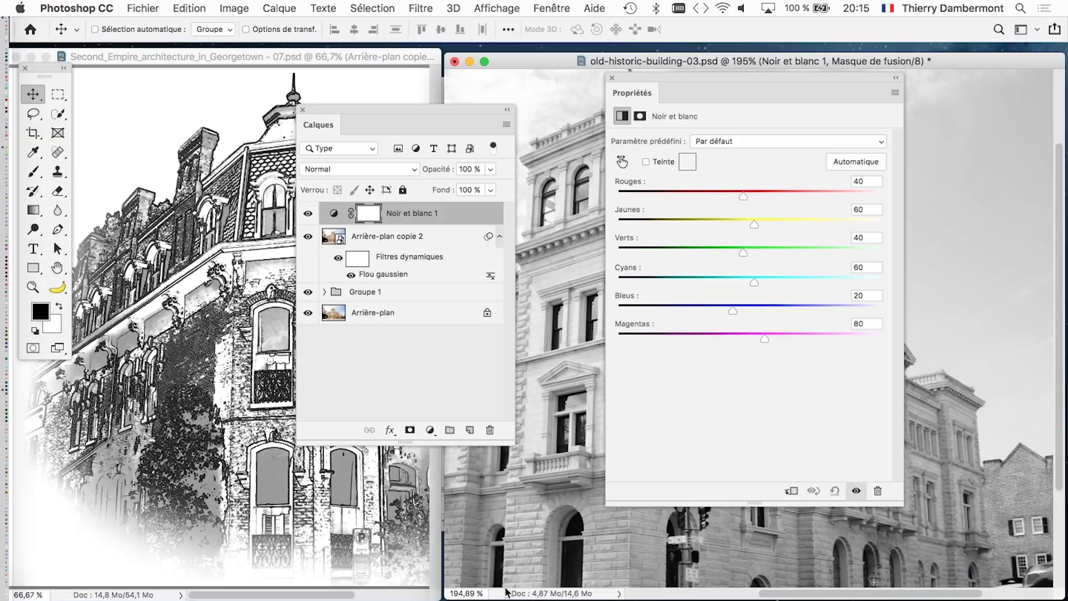
click(258, 59)
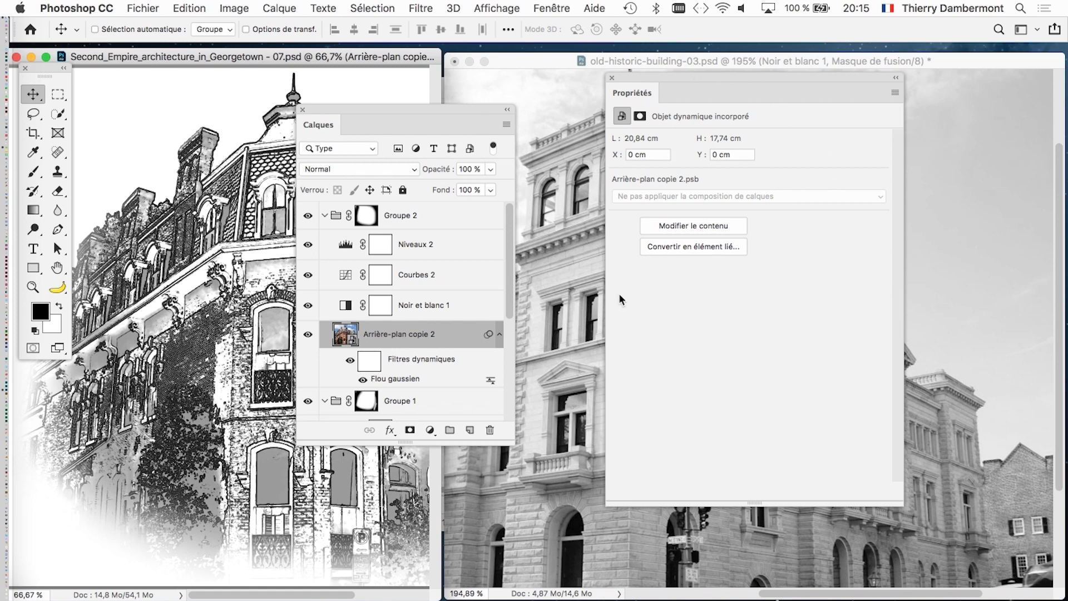
Step: Shrink the Calques panel and switch back to the building photo document
drag(513, 442, 513, 580)
drag(509, 587, 504, 537)
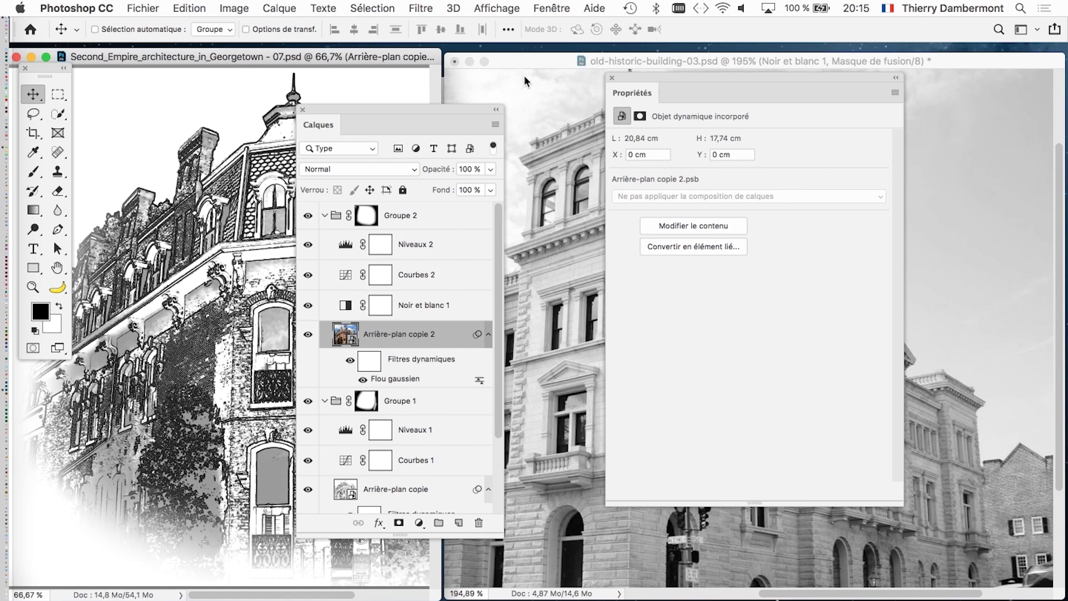
click(529, 60)
Step: Move the layers and Black & White panels left, then set Reds to -135 and Yellows to 245
drag(450, 108, 346, 88)
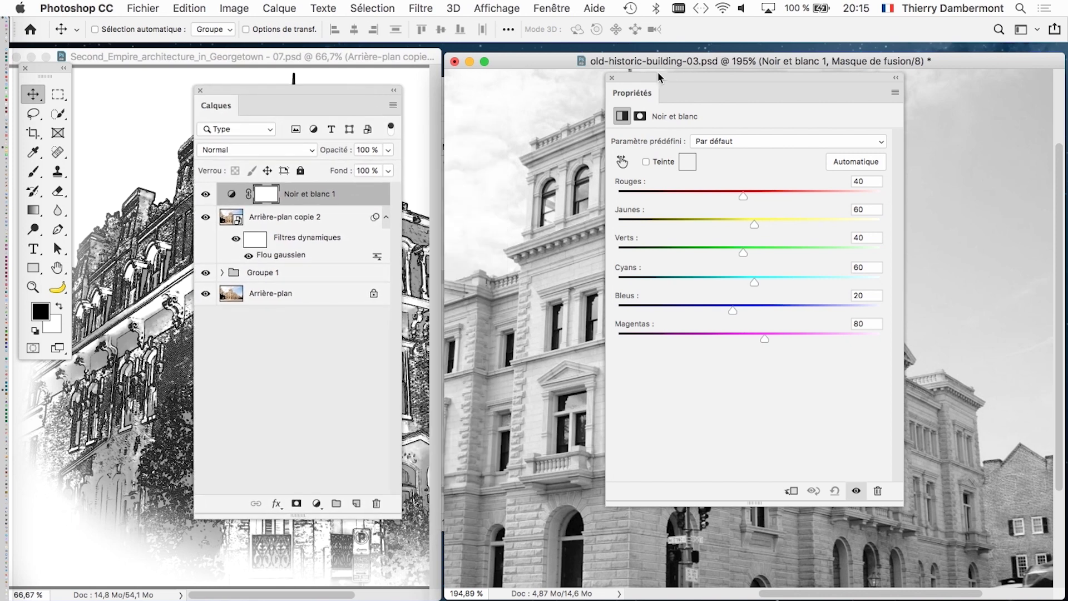
drag(672, 73, 235, 79)
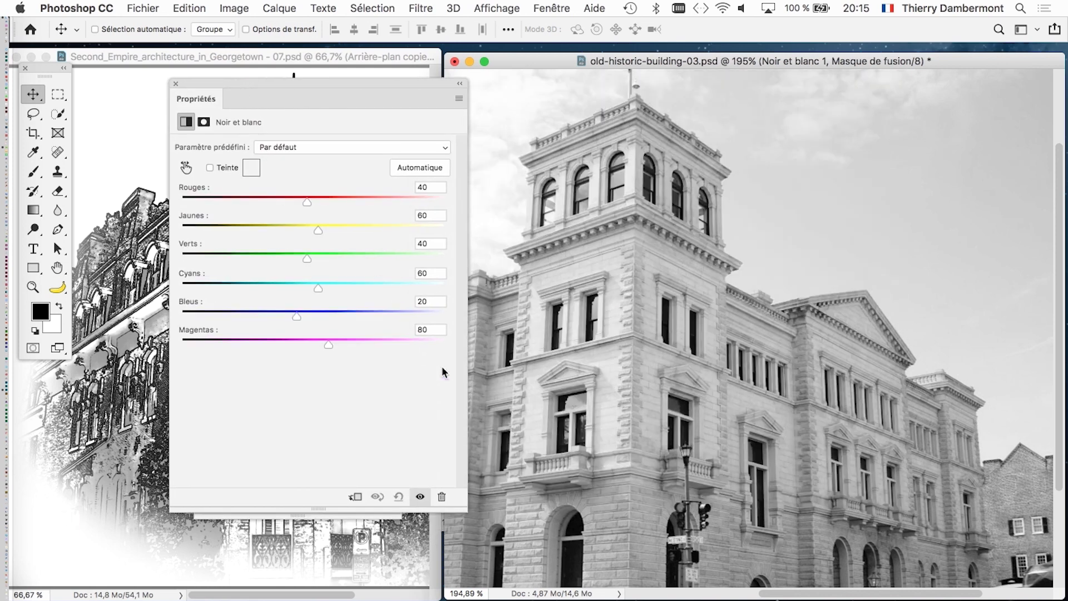
scroll(729, 364, down, 2)
scroll(729, 366, down, 2)
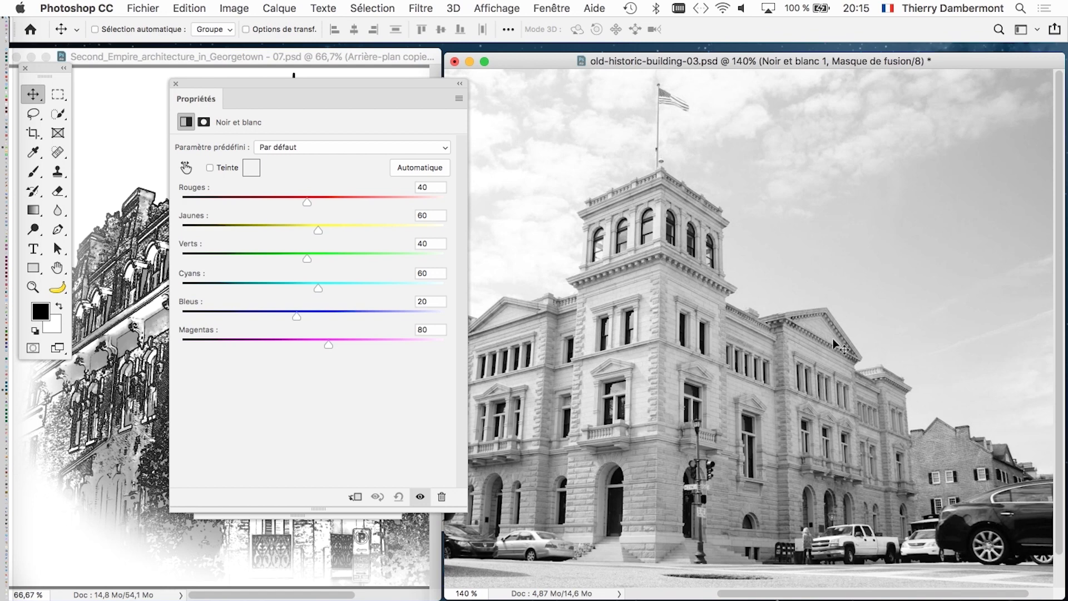
drag(307, 201, 253, 201)
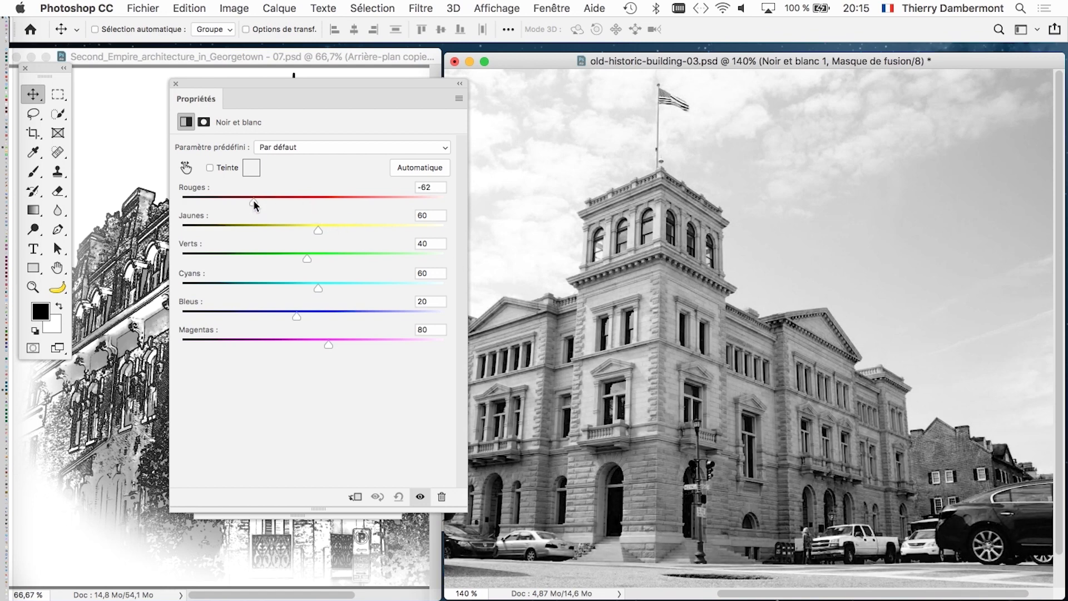
drag(318, 230, 396, 229)
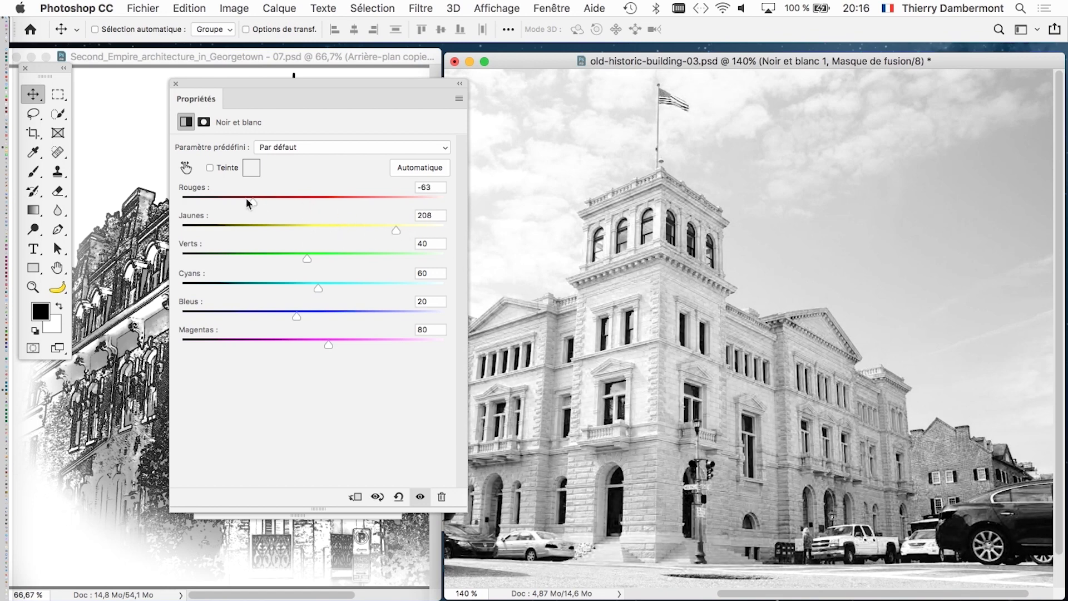
drag(249, 203, 217, 205)
drag(404, 229, 416, 233)
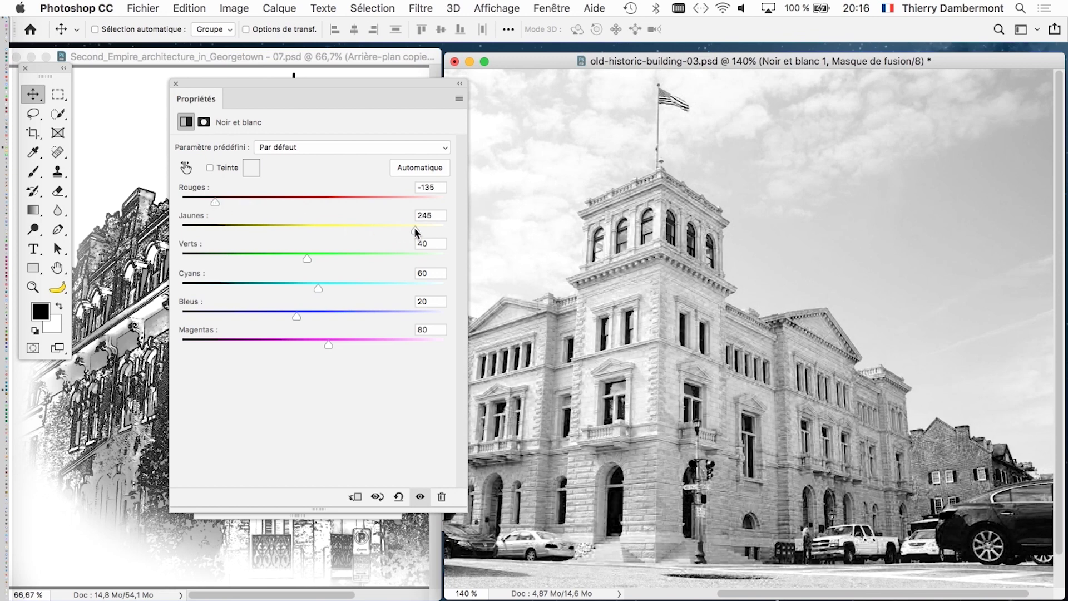
Step: Darken greens, brighten cyans and blues, lower magentas, and fine-tune reds and yellows
mouse_move(305, 263)
mouse_down()
mouse_move(227, 263)
mouse_move(376, 260)
mouse_up()
drag(317, 286, 451, 291)
mouse_move(296, 317)
mouse_down()
mouse_move(239, 319)
mouse_move(400, 318)
mouse_move(362, 316)
mouse_move(391, 316)
mouse_up()
drag(325, 348, 251, 347)
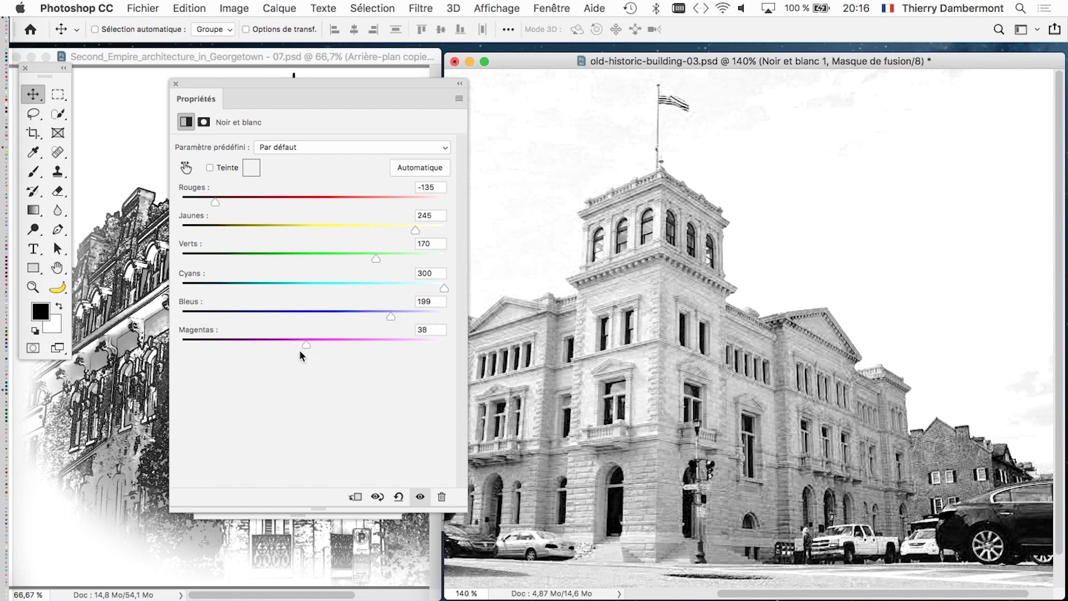
drag(245, 201, 239, 205)
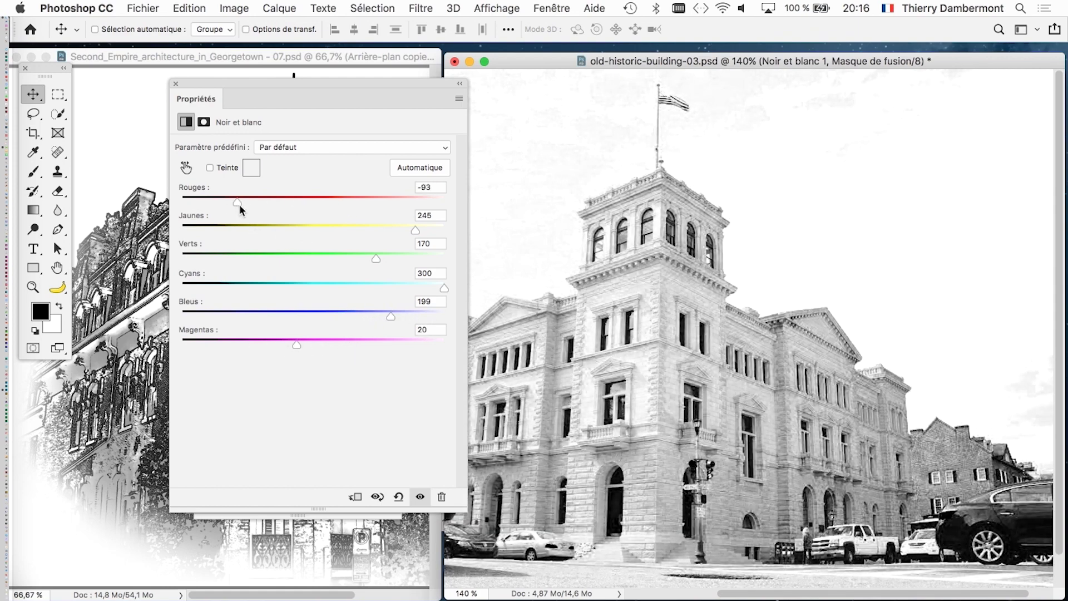
mouse_move(412, 223)
mouse_down()
mouse_move(317, 223)
mouse_move(399, 225)
mouse_move(315, 233)
mouse_move(443, 228)
mouse_up()
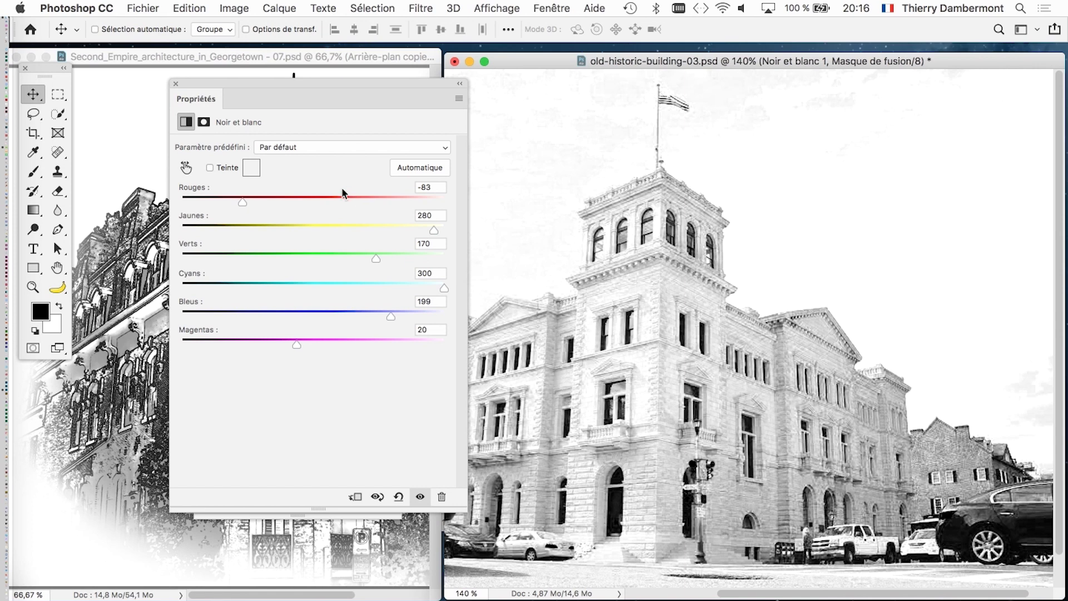
Step: Raise reds, push cyans and blues to full brightness, and darken magentas
drag(235, 199, 260, 200)
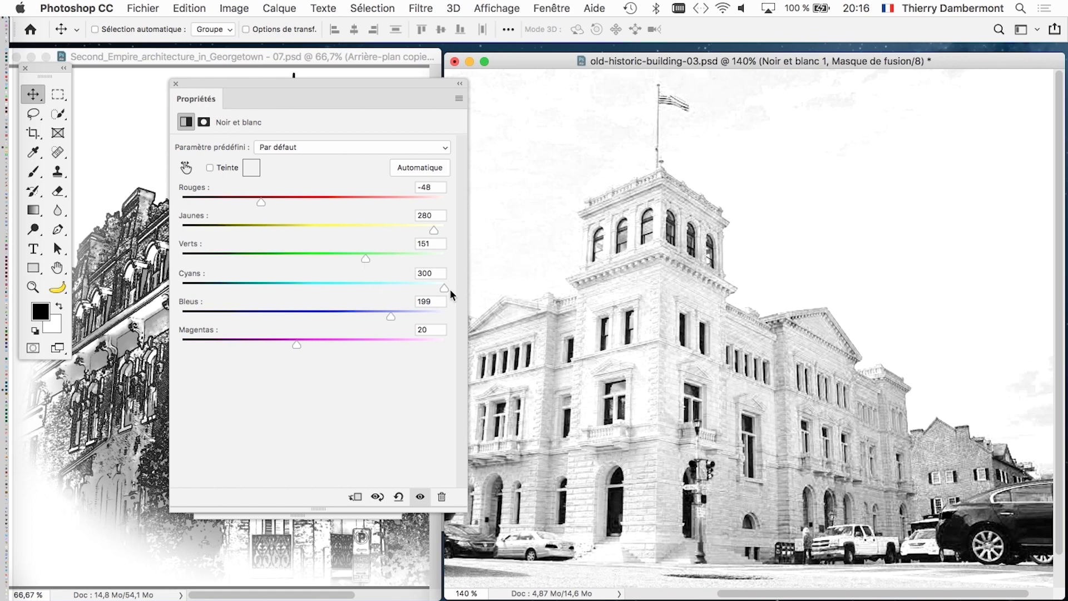
mouse_move(444, 288)
mouse_down()
mouse_move(233, 288)
mouse_move(493, 286)
mouse_up()
drag(382, 316, 460, 317)
drag(403, 341, 345, 341)
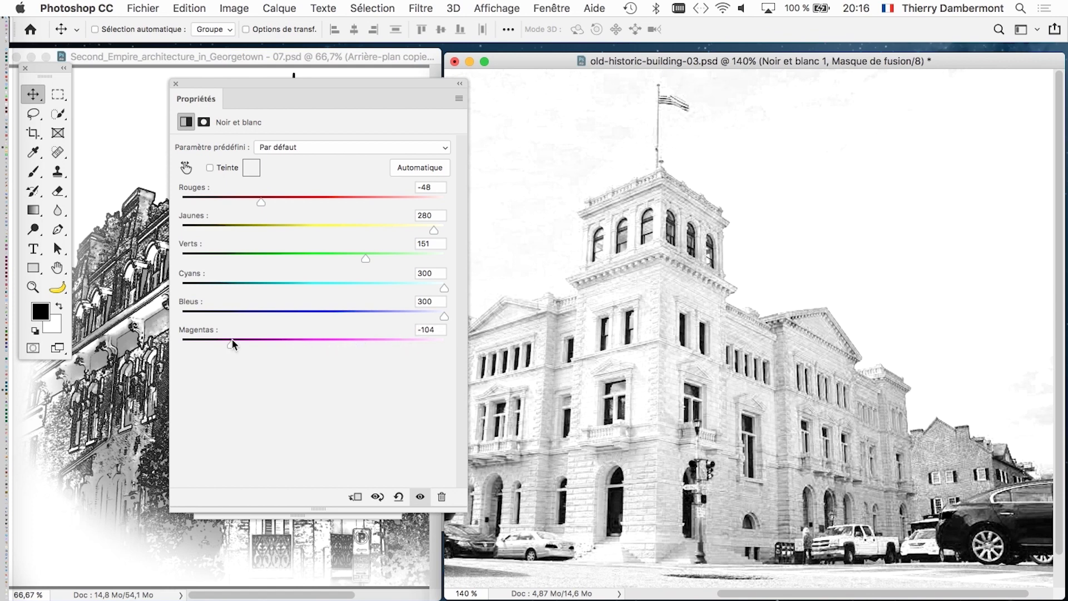
mouse_move(261, 202)
mouse_down()
mouse_move(239, 201)
mouse_move(289, 208)
mouse_up()
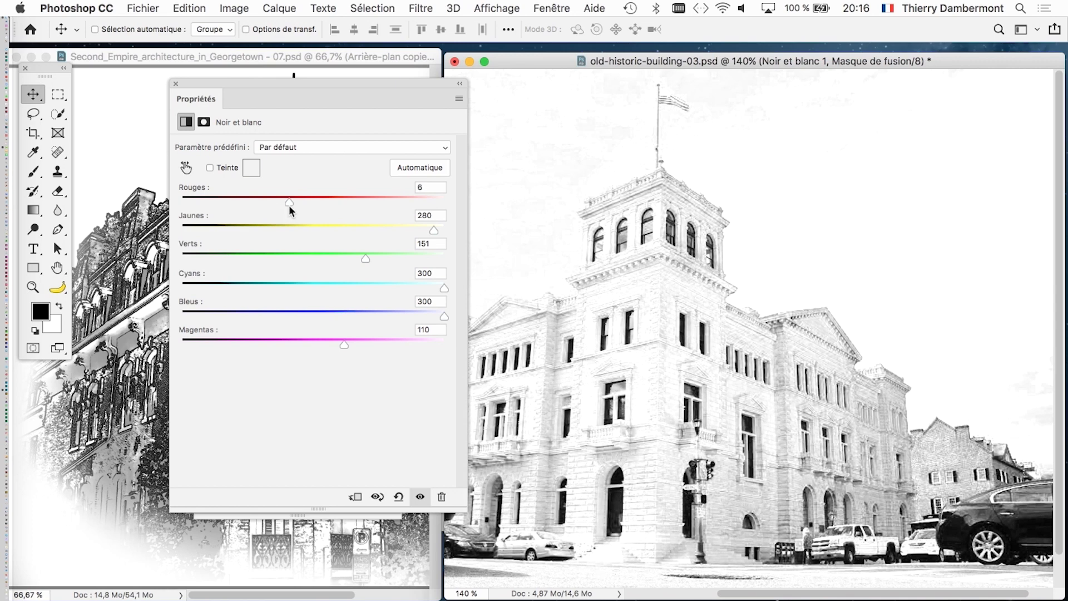
click(176, 84)
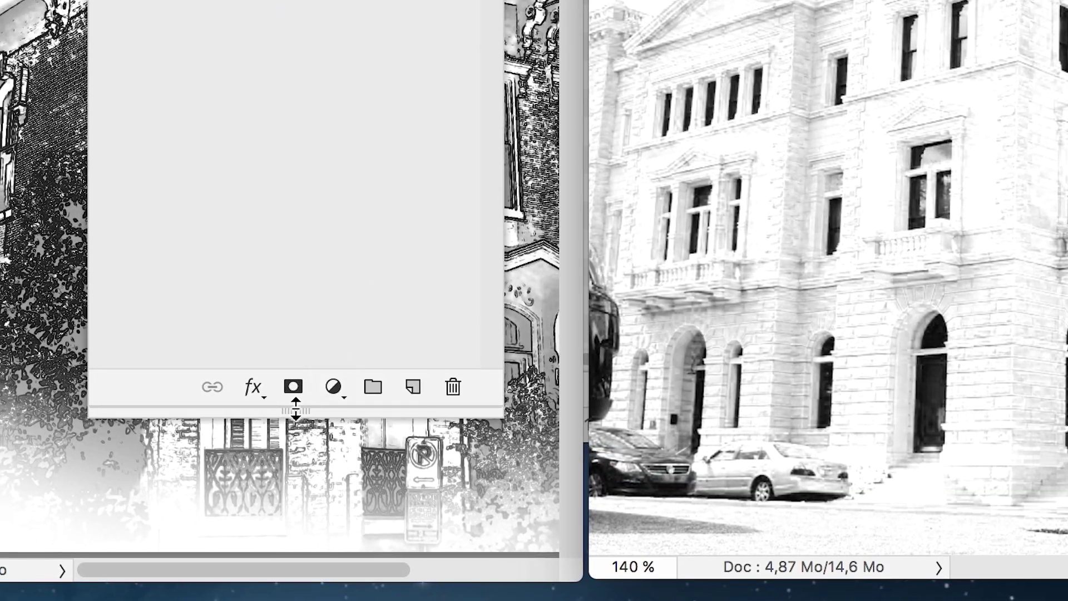
Step: Add a Courbes 2 curves adjustment layer above Noir et blanc 1
click(334, 386)
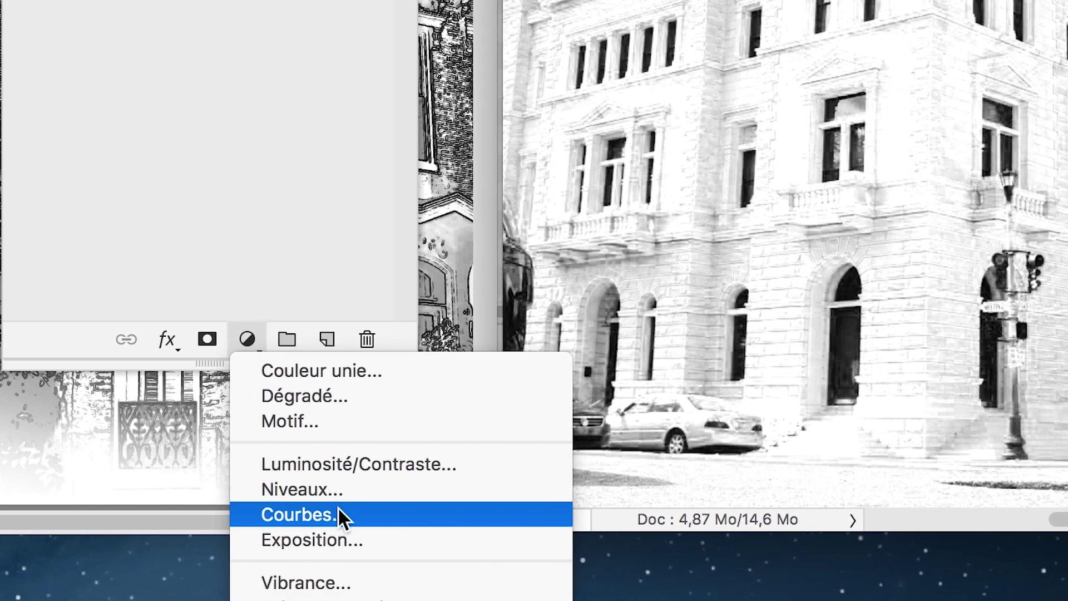
click(339, 508)
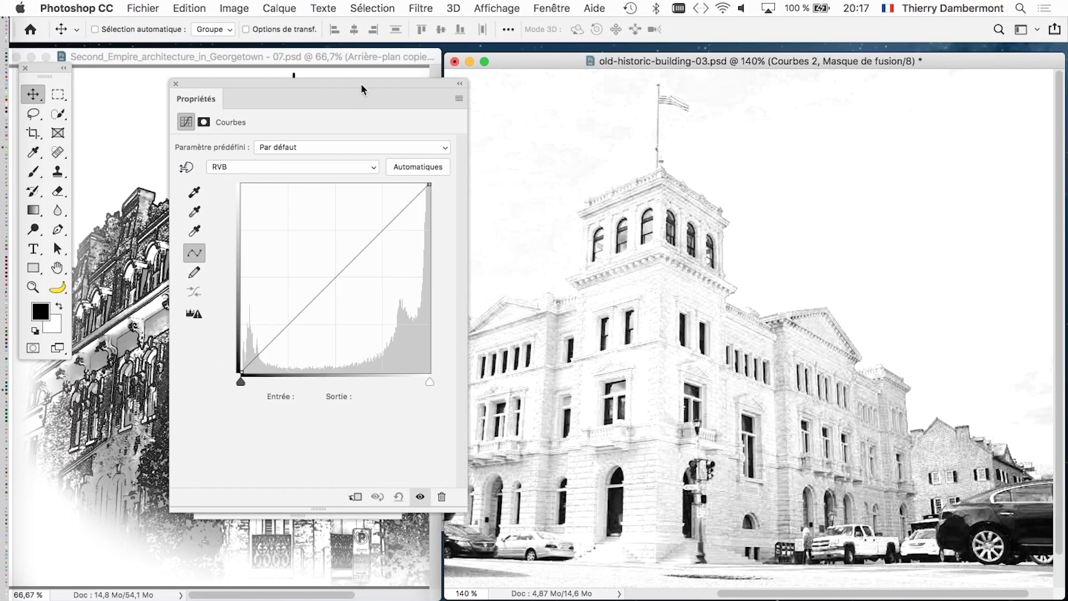
drag(365, 84, 410, 74)
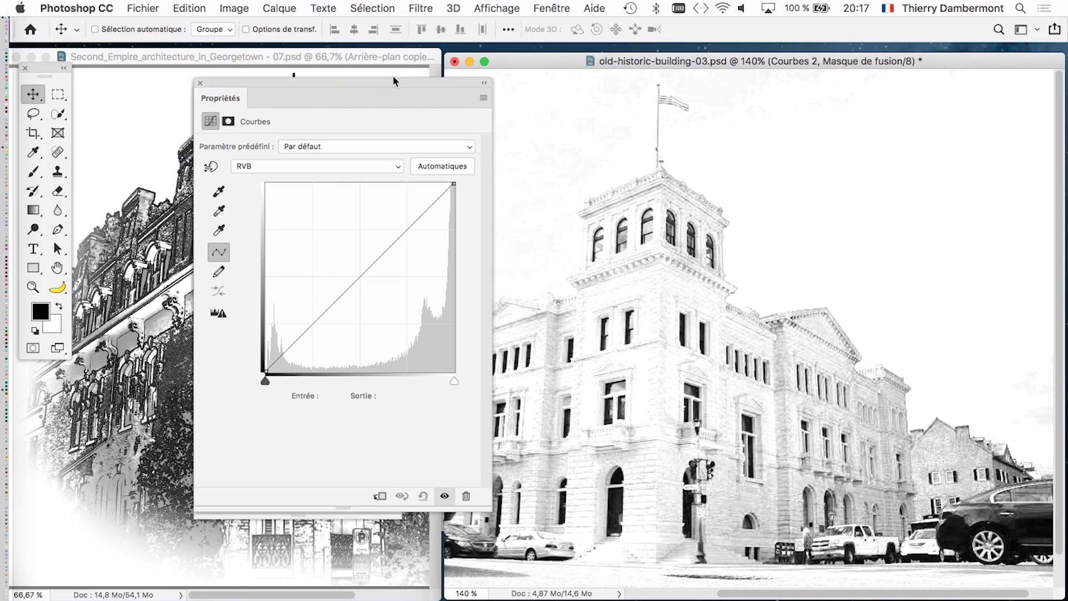
Step: Bend the RGB curve into a steep S-curve, lifting highlights and pulling shadows down
drag(416, 230, 414, 202)
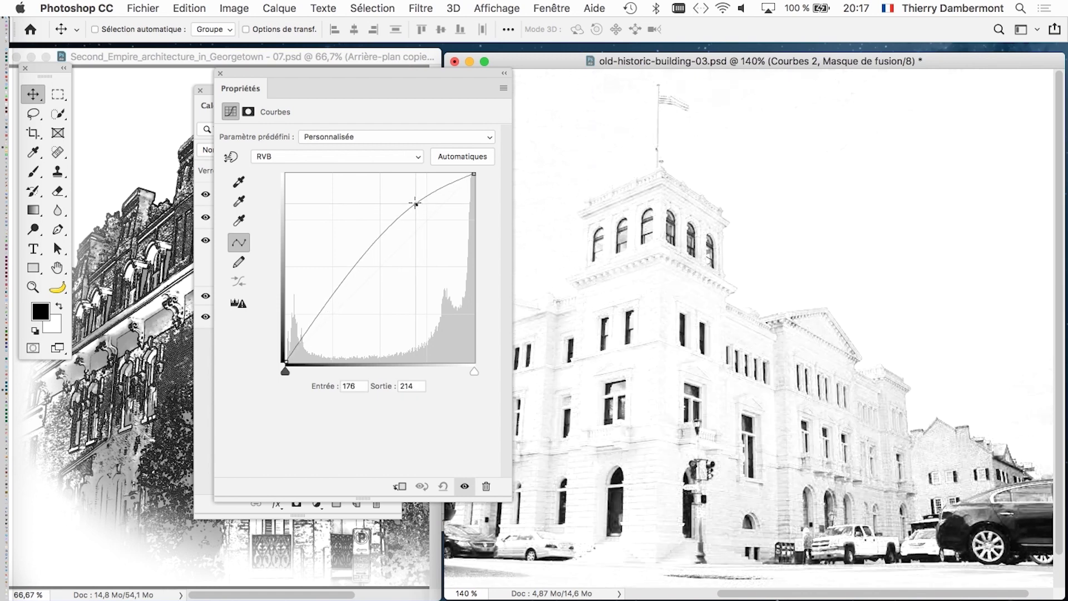
drag(332, 291, 348, 320)
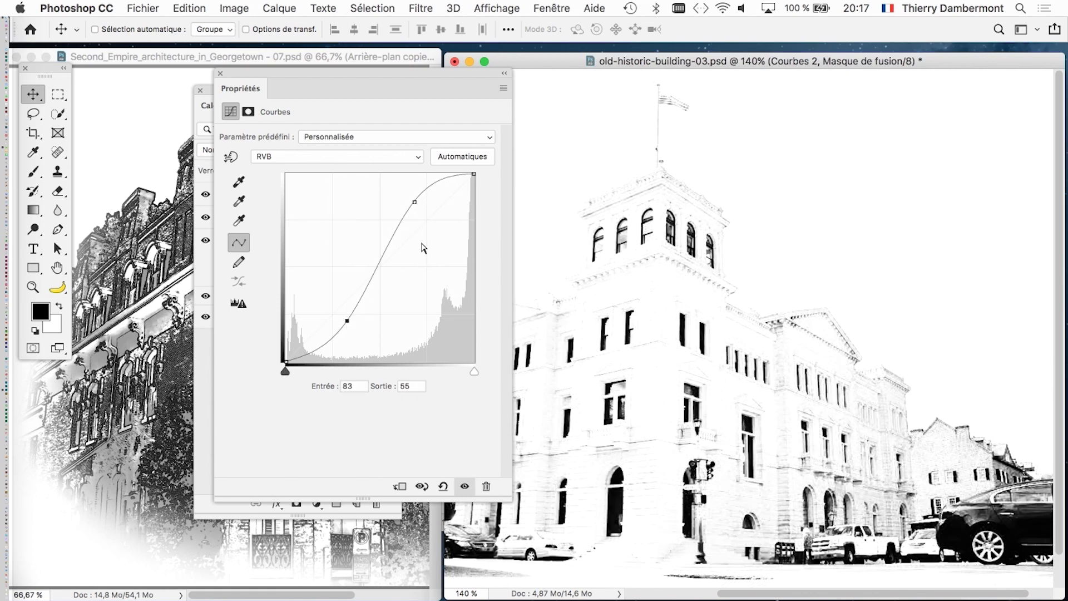
drag(418, 207, 429, 216)
mouse_move(350, 324)
mouse_down()
mouse_move(373, 333)
mouse_move(363, 320)
mouse_up()
mouse_move(426, 212)
mouse_down()
mouse_move(481, 167)
mouse_move(461, 174)
mouse_up()
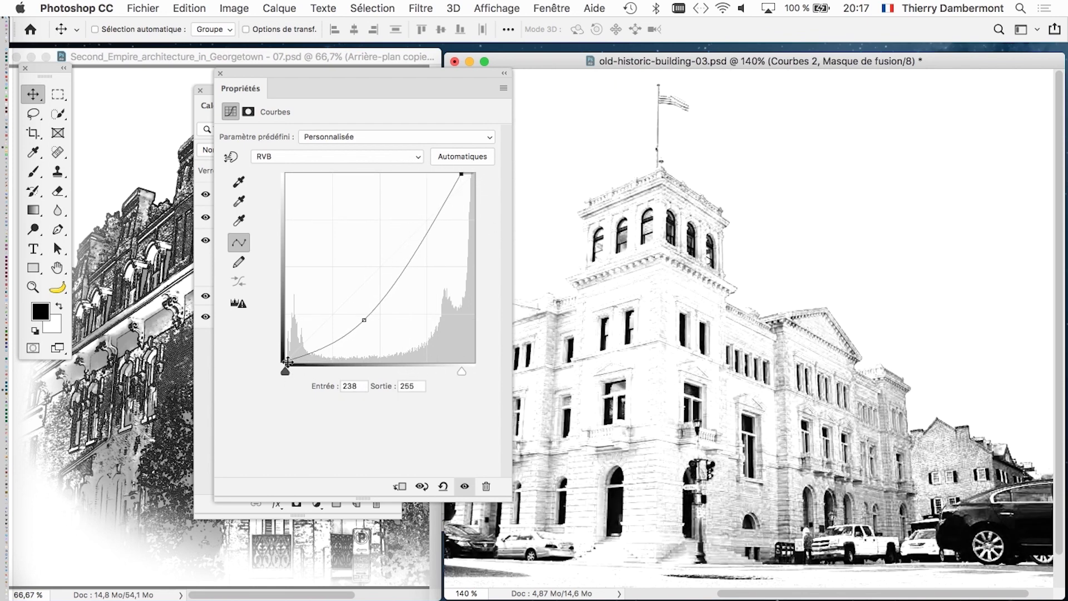
Step: Move the black point in, darken midtones and restore full white for ink-like contrast
drag(287, 360, 319, 361)
mouse_move(388, 285)
mouse_down()
mouse_move(382, 335)
mouse_move(365, 317)
mouse_move(394, 329)
mouse_up()
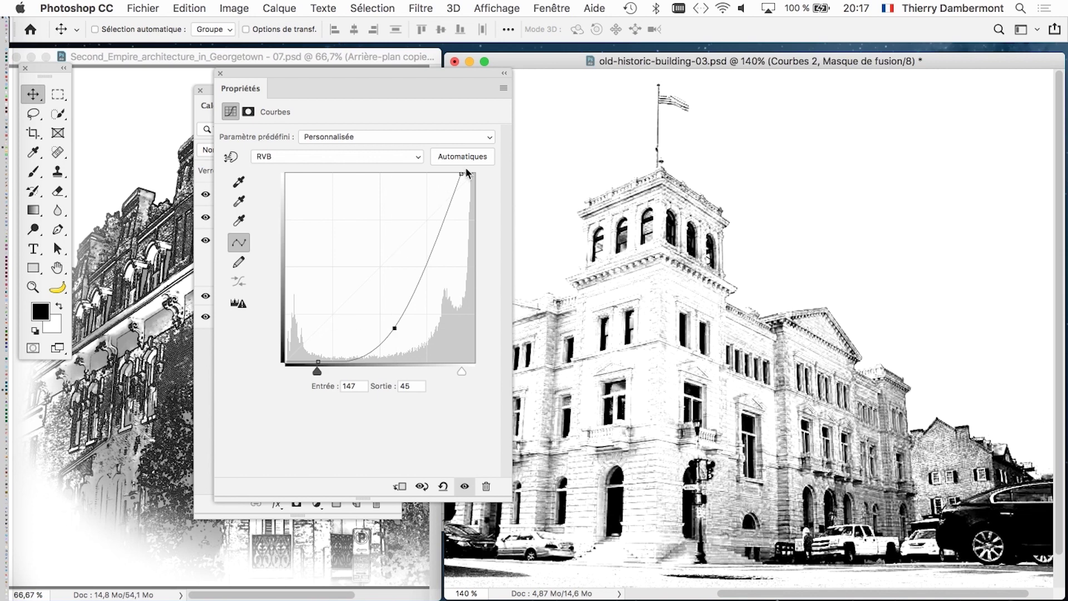
drag(464, 175, 479, 172)
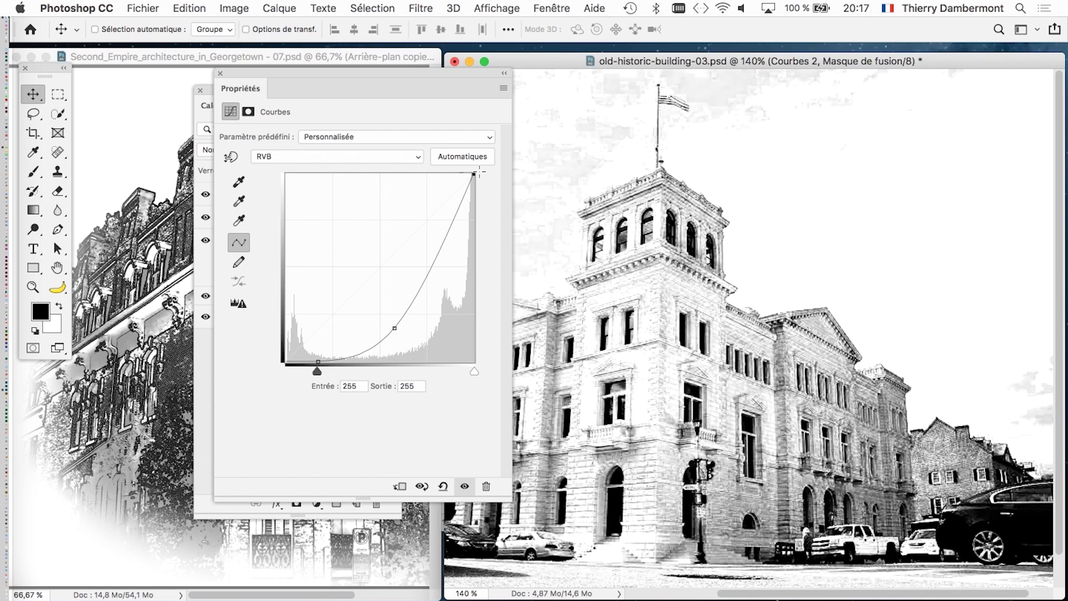
drag(398, 330, 416, 322)
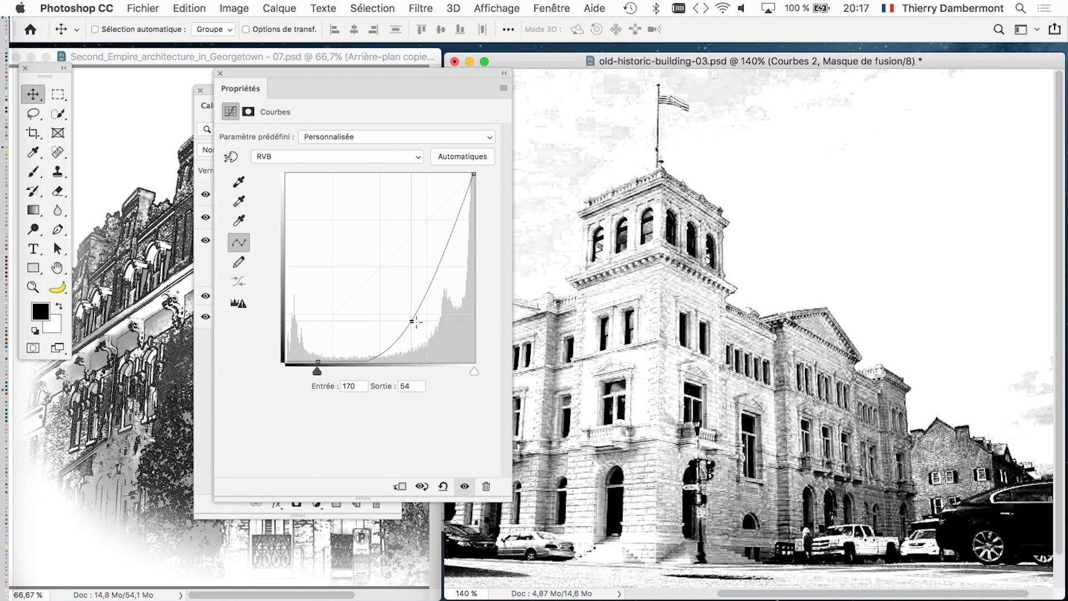
click(220, 74)
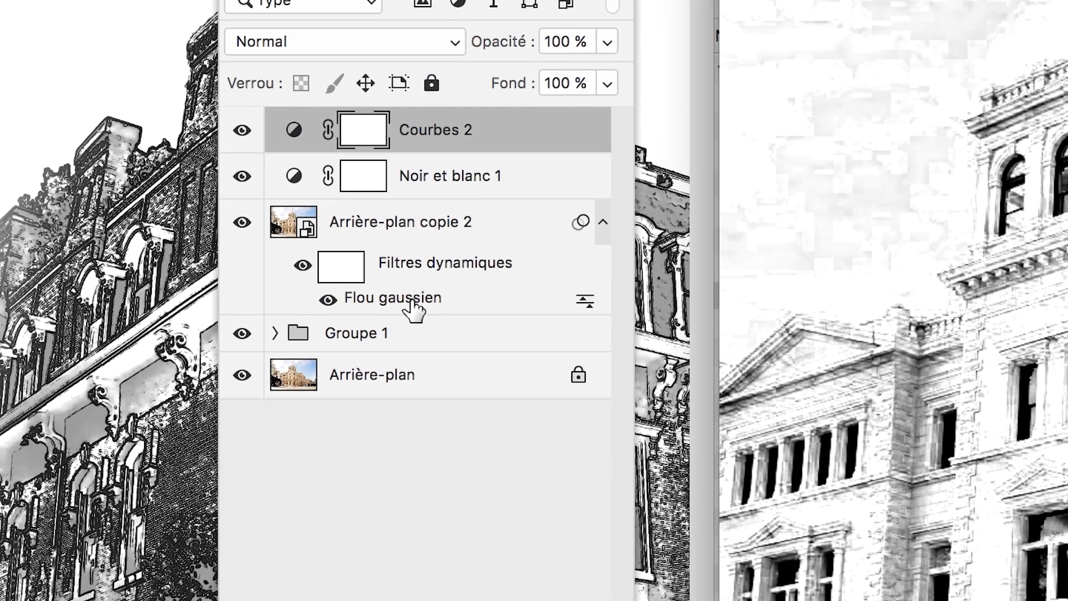
Step: Raise the Flou gaussien smart filter radius on Arrière-plan copie 2 to 0,9 pixels
double_click(411, 303)
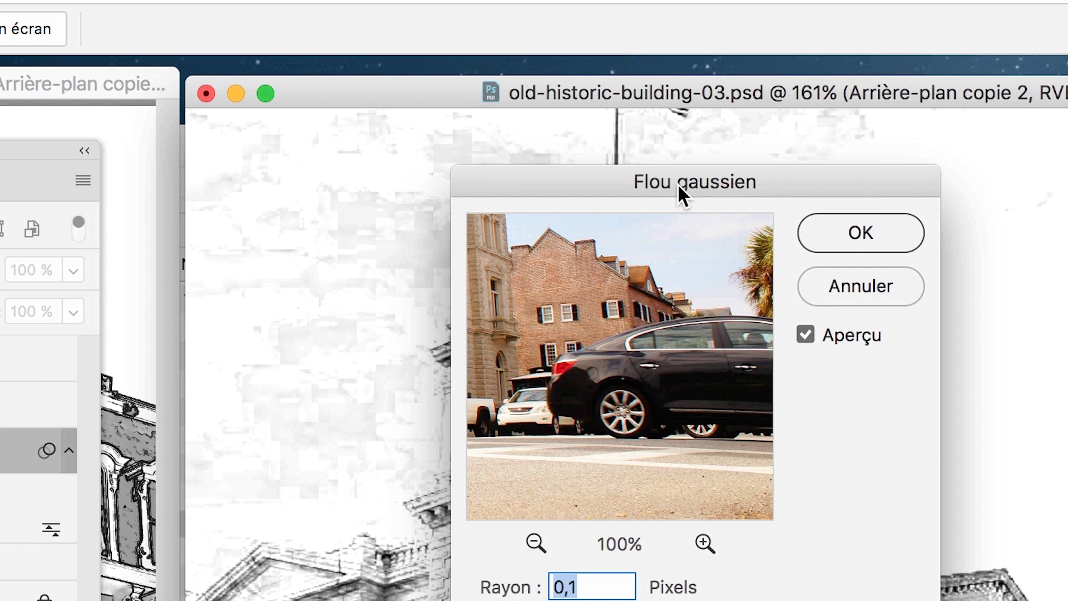
drag(677, 182, 828, 186)
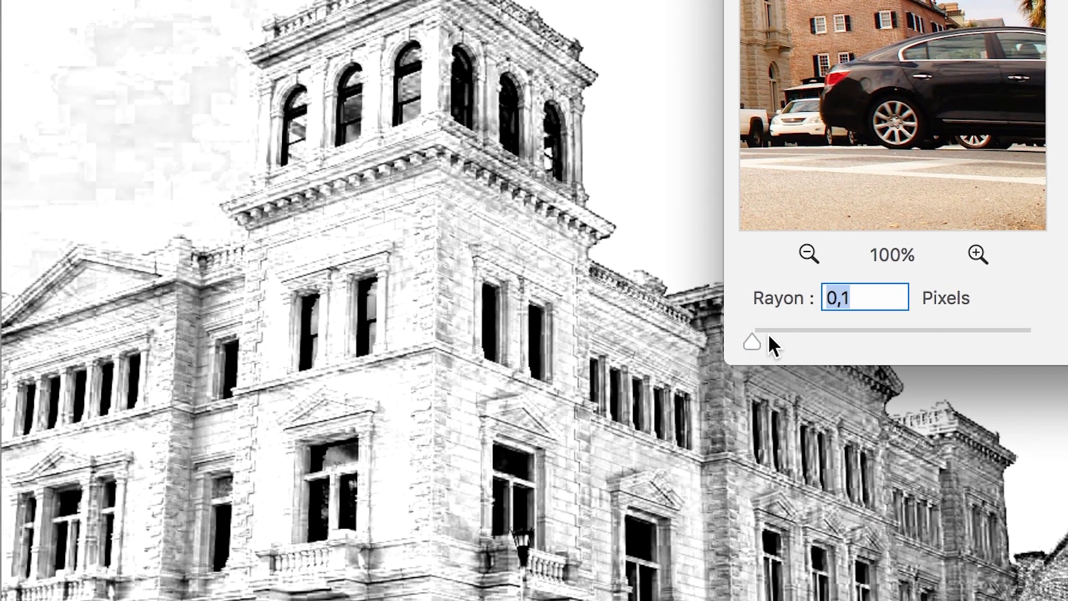
drag(769, 337, 768, 334)
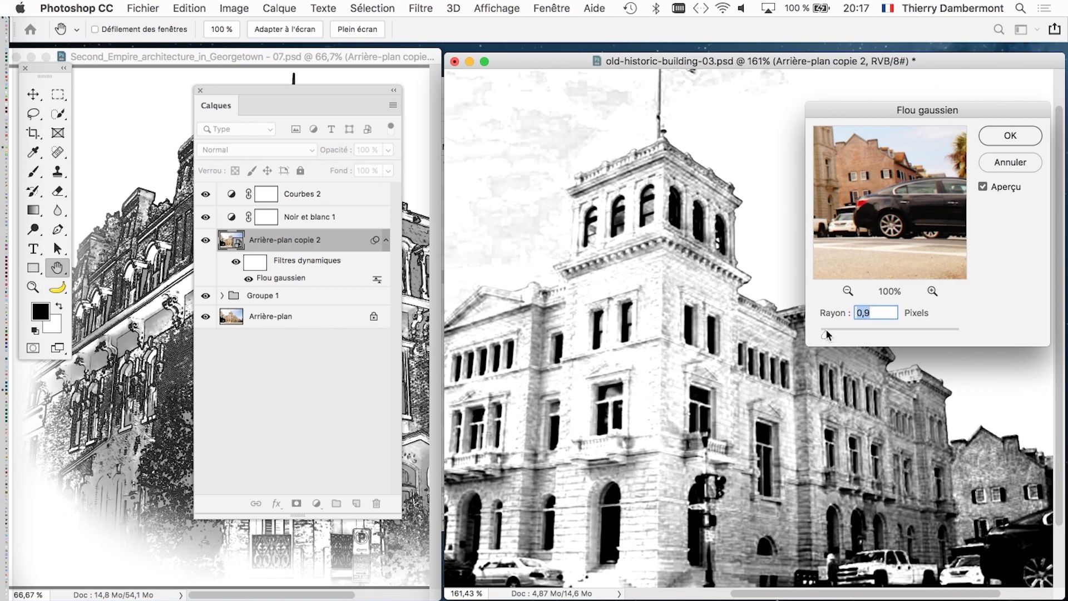
click(1010, 137)
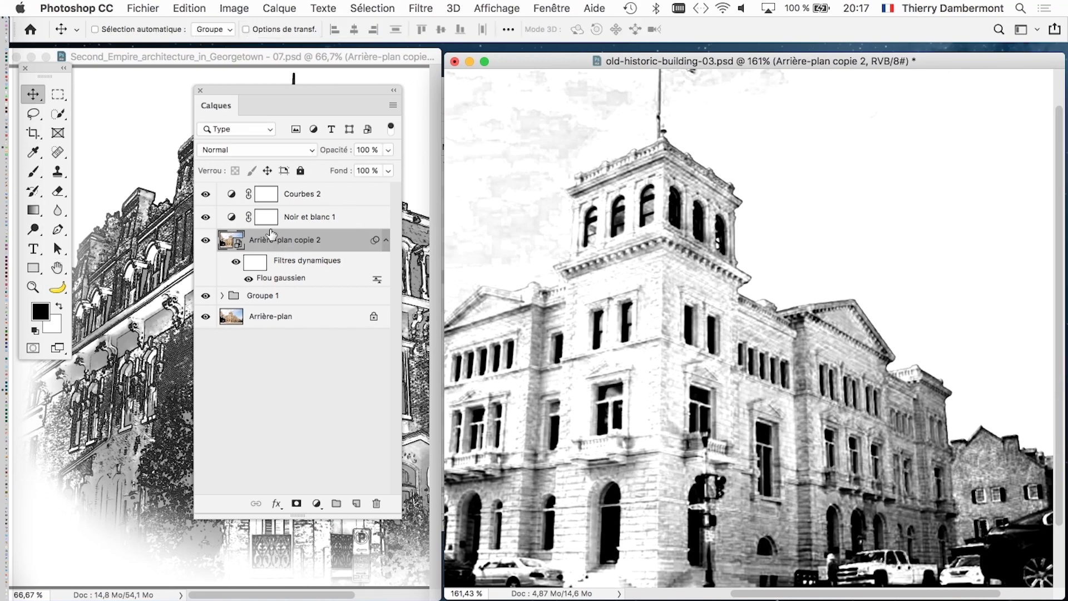
drag(307, 92, 435, 100)
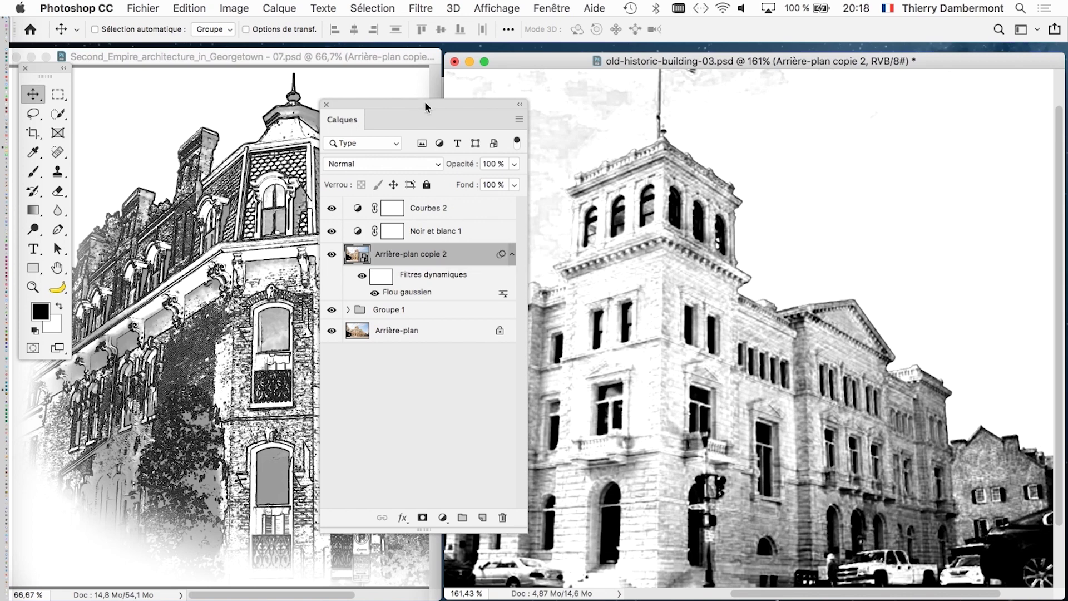
Step: Save the sketch as a new file named old-historic-building-04.psd
drag(425, 101, 361, 87)
click(143, 8)
click(167, 161)
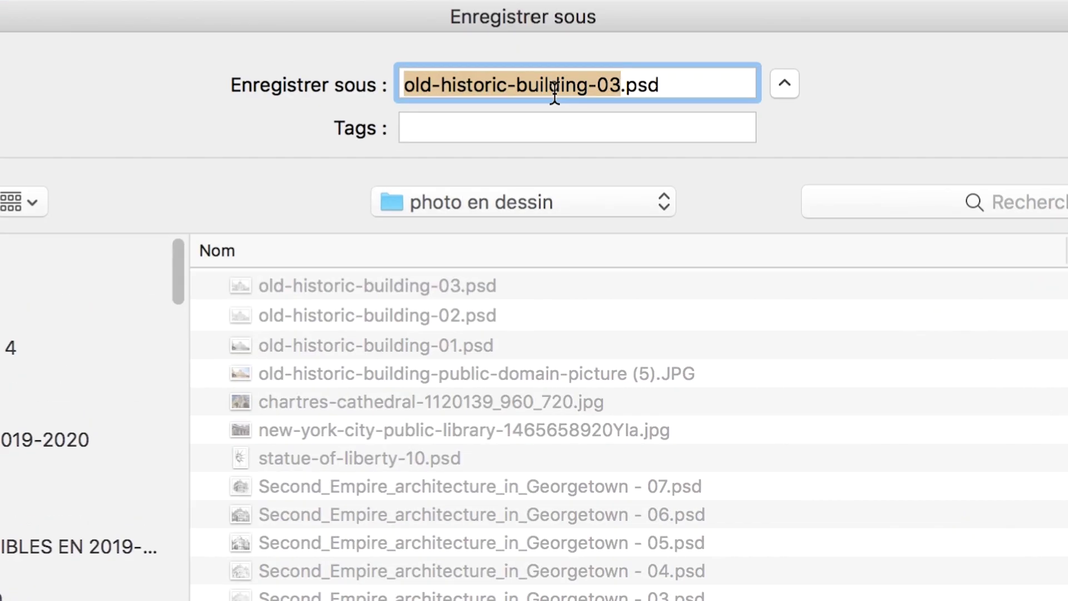
drag(582, 90, 586, 89)
text(4)
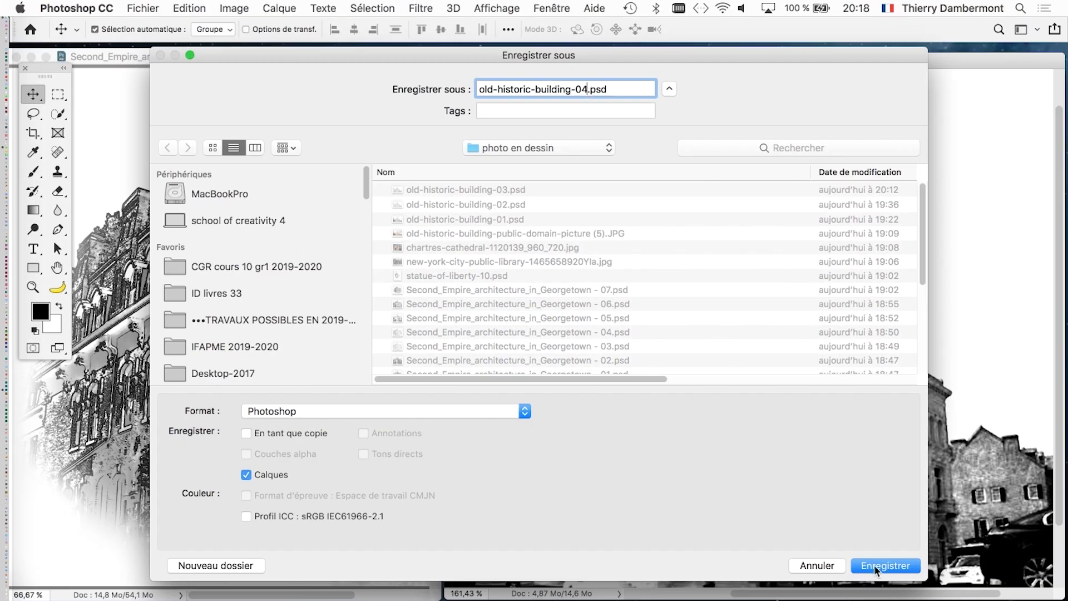
click(875, 566)
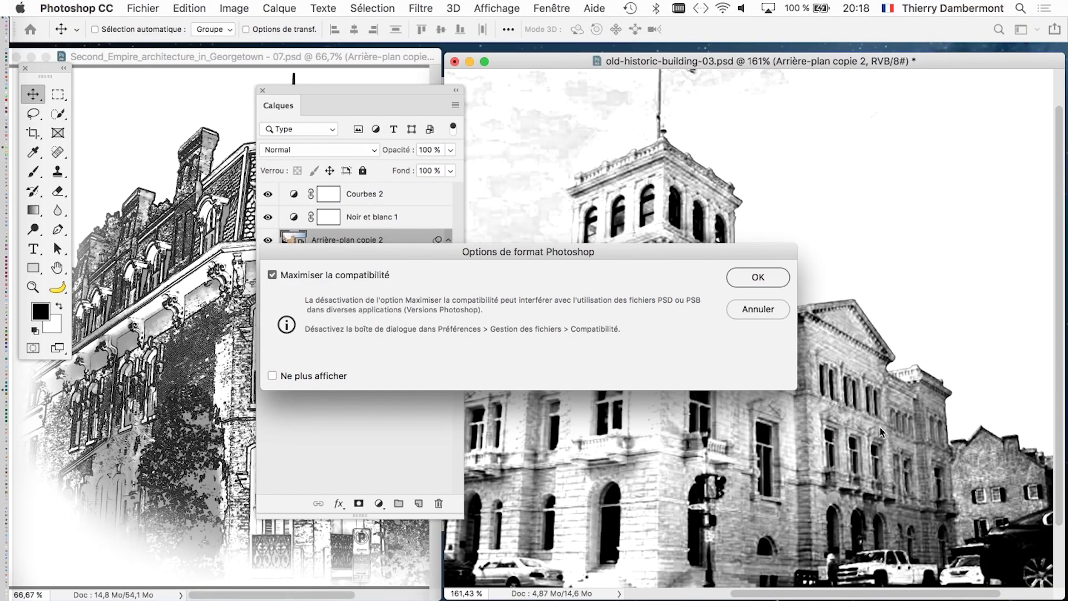